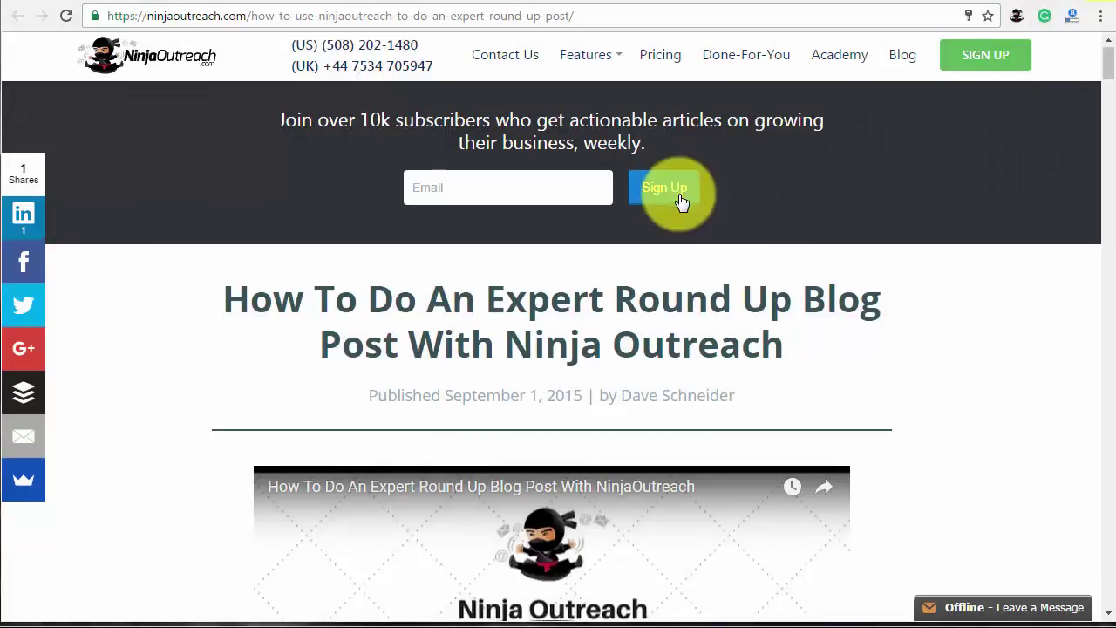
Scroll down through NinjaOutreach's expert round up tutorial post.
{"action": "scroll", "coordinate": [680, 199], "scroll_direction": "down", "scroll_amount": 3}
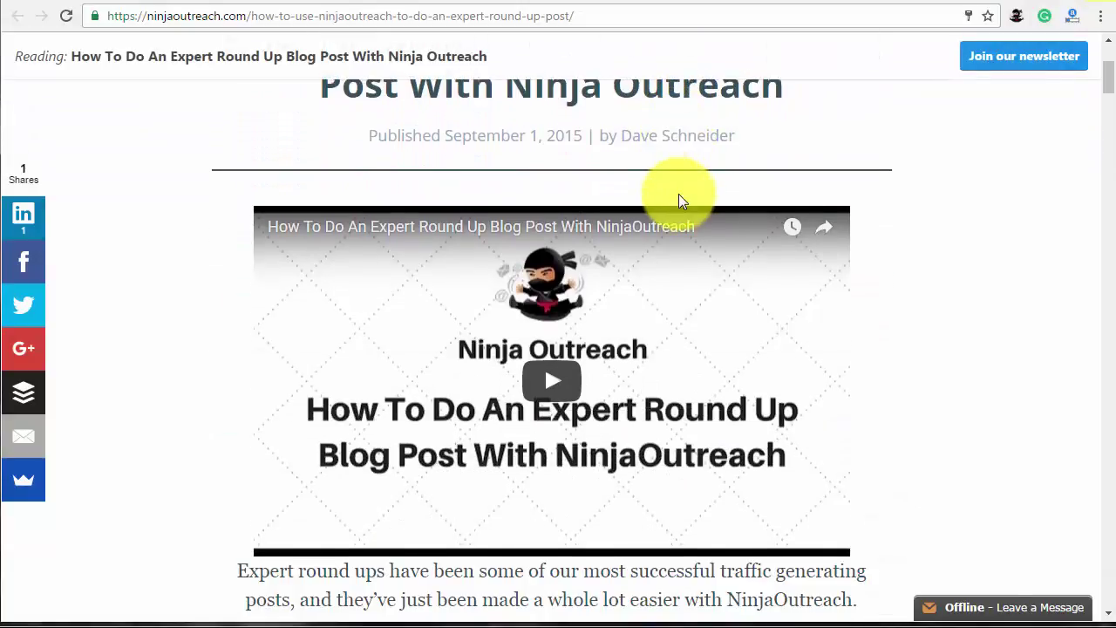
{"action": "scroll", "coordinate": [680, 193], "scroll_direction": "down", "scroll_amount": 8}
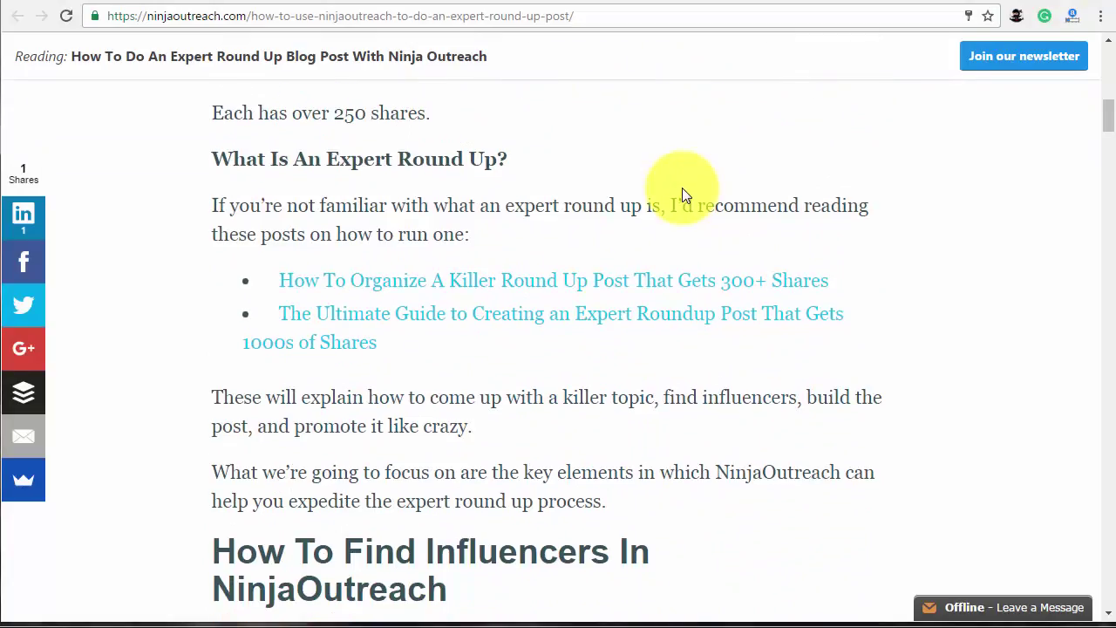
{"action": "scroll", "coordinate": [682, 188], "scroll_direction": "down", "scroll_amount": 7}
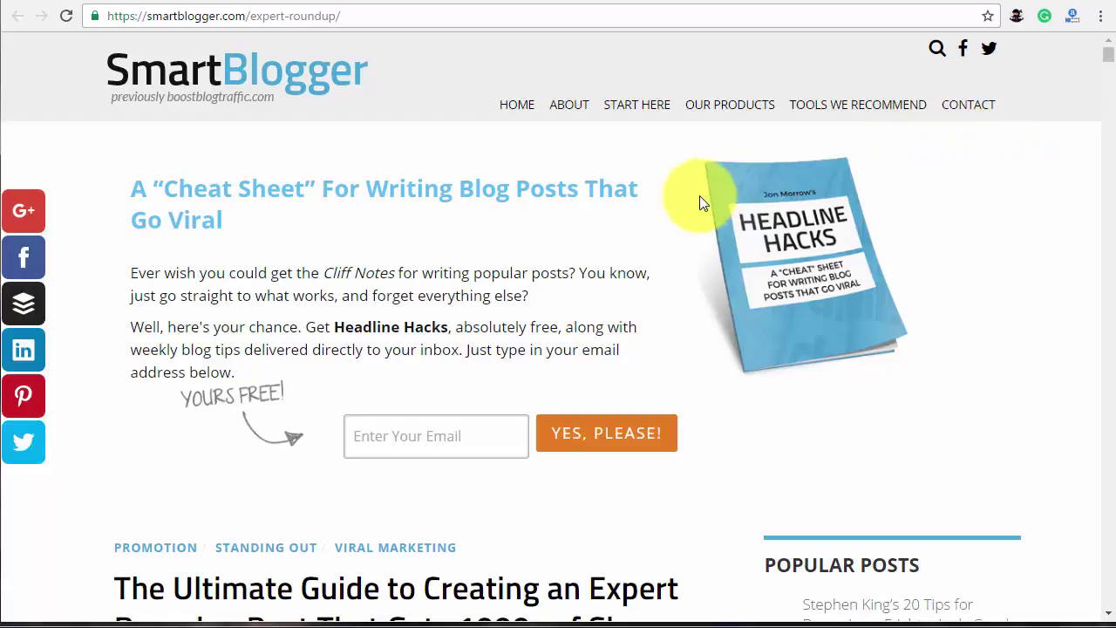
{"action": "scroll", "coordinate": [664, 218], "scroll_direction": "down", "scroll_amount": 5}
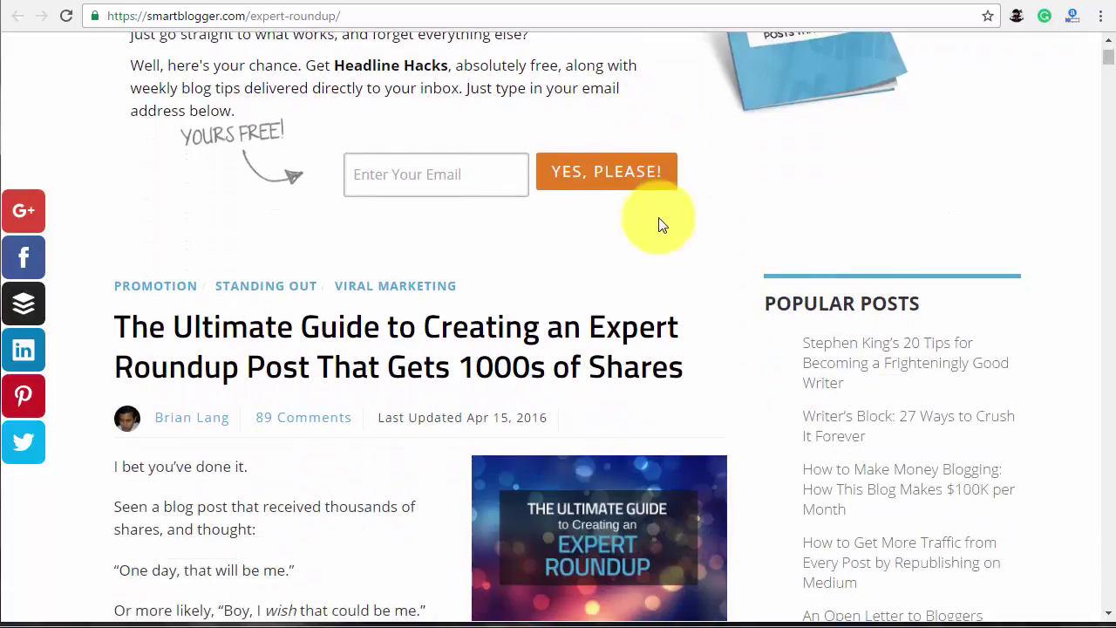
{"action": "scroll", "coordinate": [658, 217], "scroll_direction": "down", "scroll_amount": 2}
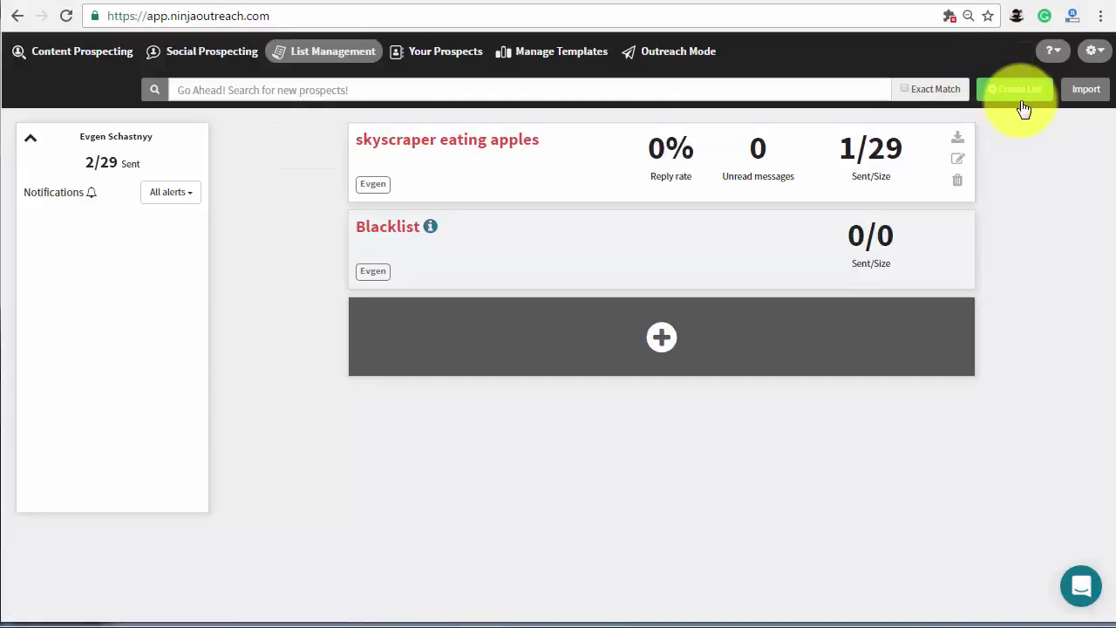
Create an empty 'expert roundups' list and save it with the tag 'Due Nov 10'.
{"action": "left_click", "coordinate": [1020, 101]}
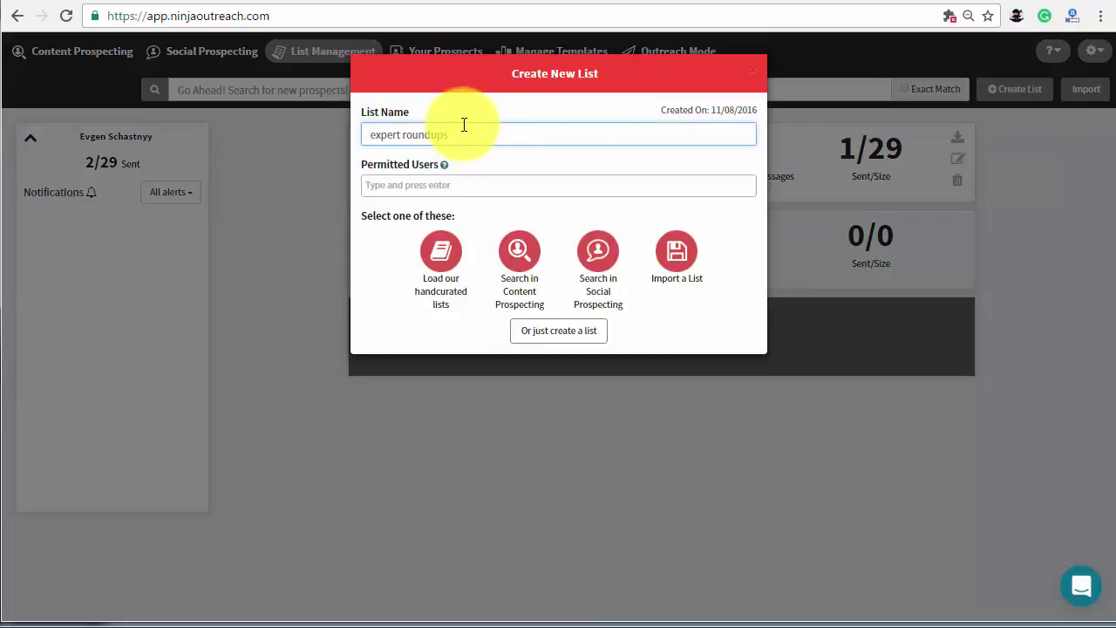
{"action": "left_click", "coordinate": [565, 335]}
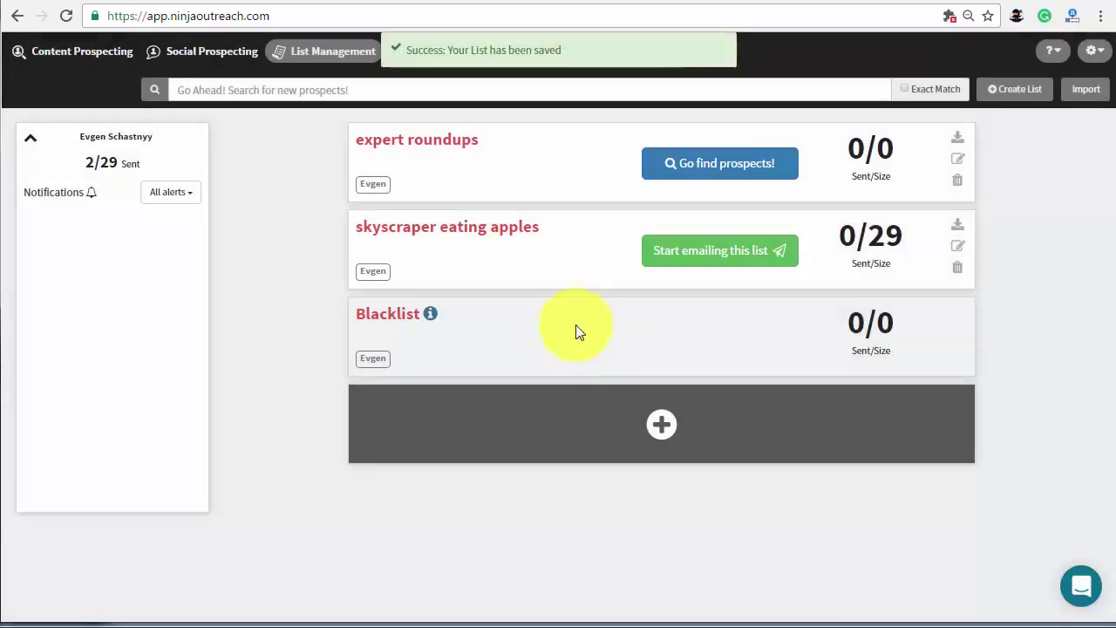
{"action": "left_click", "coordinate": [959, 162]}
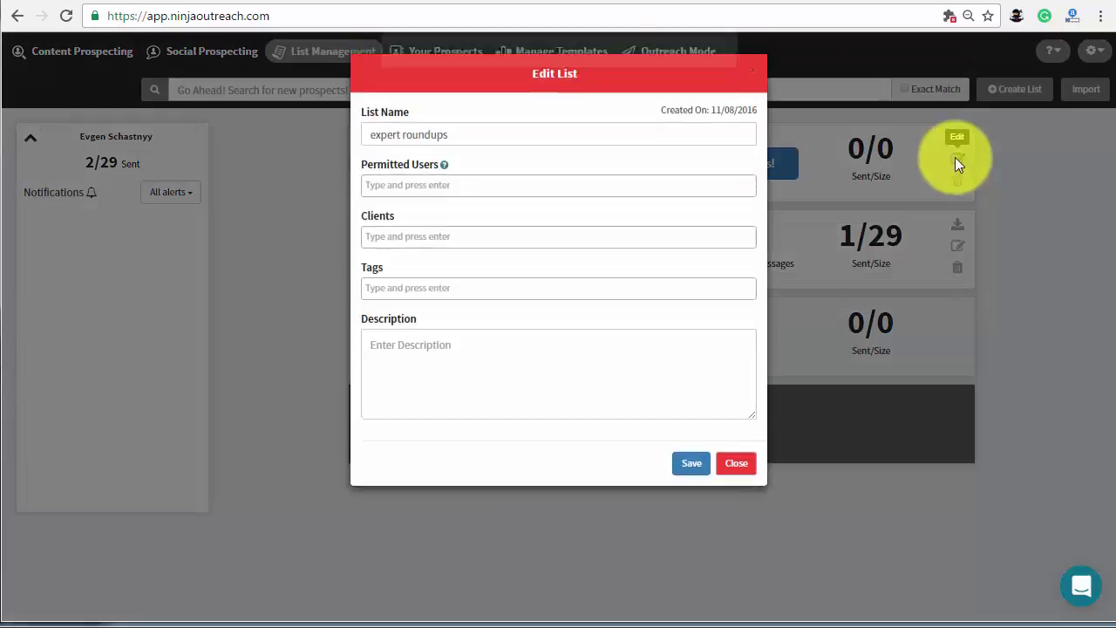
{"action": "left_click", "coordinate": [464, 283]}
{"action": "type", "text": "Due"}
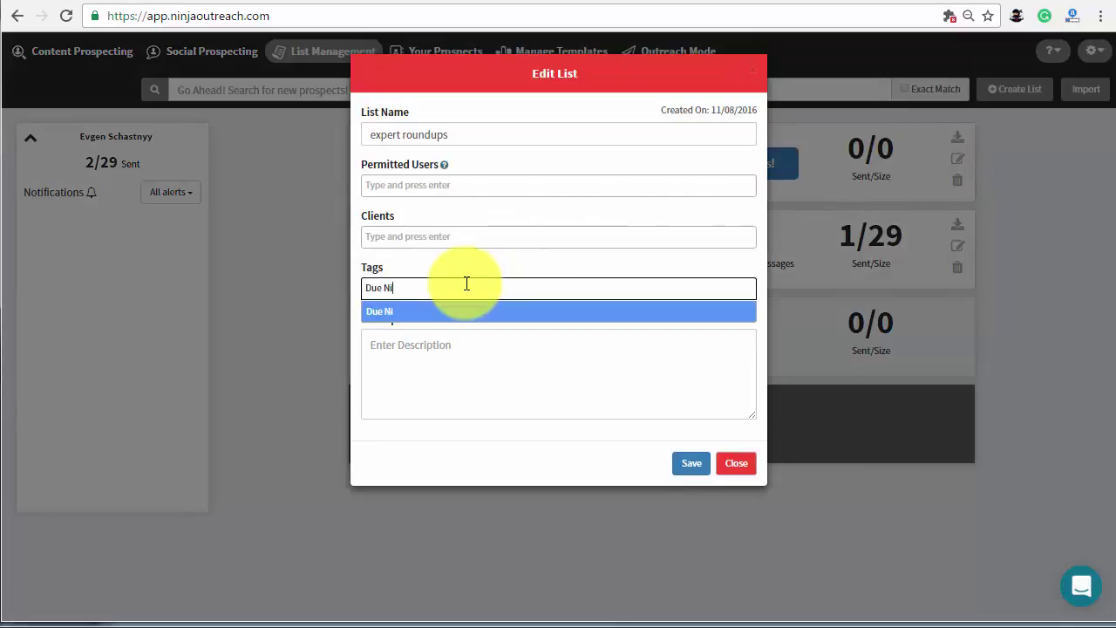
{"action": "type", "text": " Nov 10"}
{"action": "key", "text": "Return"}
{"action": "left_click", "coordinate": [696, 457]}
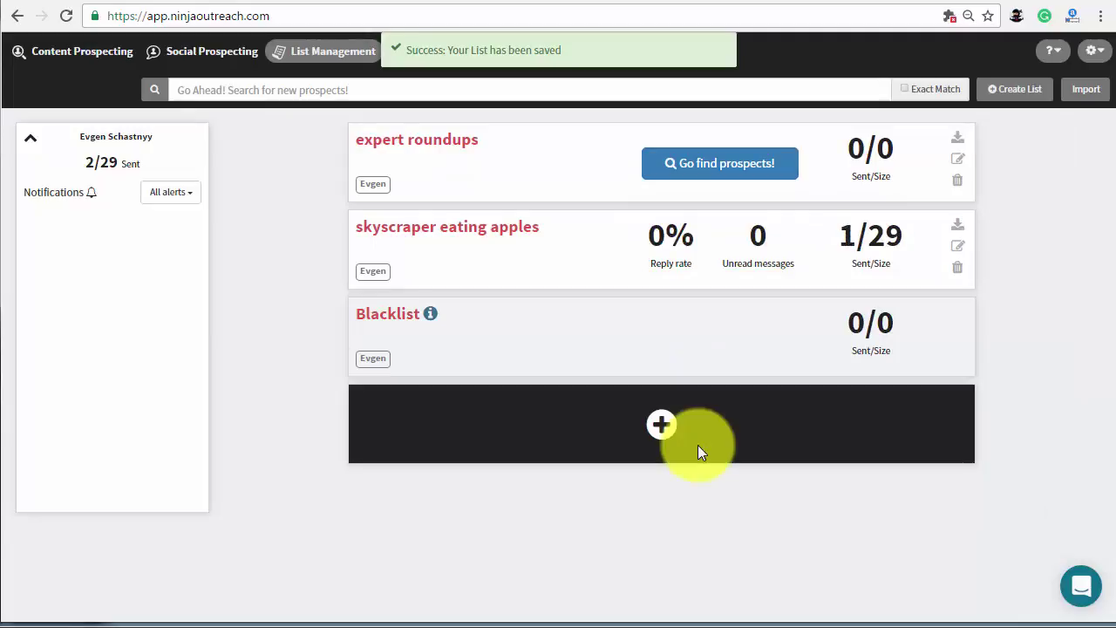
Search social profiles for 'email marketing' without exact match, fetching 1000 results.
{"action": "left_click", "coordinate": [211, 52]}
{"action": "left_click", "coordinate": [298, 108]}
{"action": "type", "text": "email marketing"}
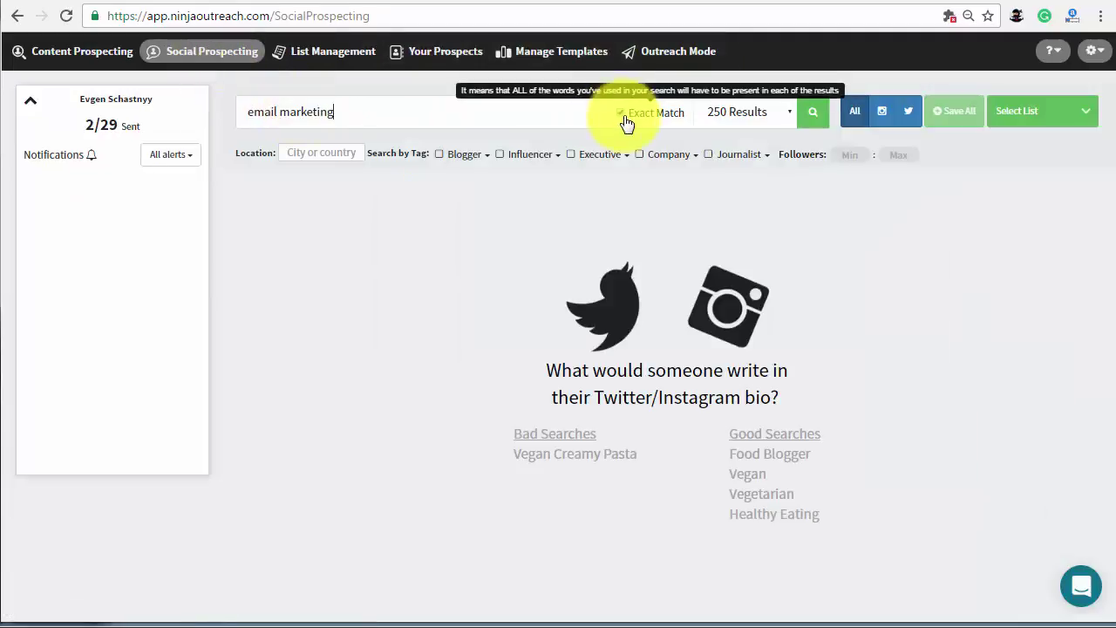
{"action": "left_click", "coordinate": [620, 112]}
{"action": "left_click", "coordinate": [790, 114]}
{"action": "left_click", "coordinate": [740, 154]}
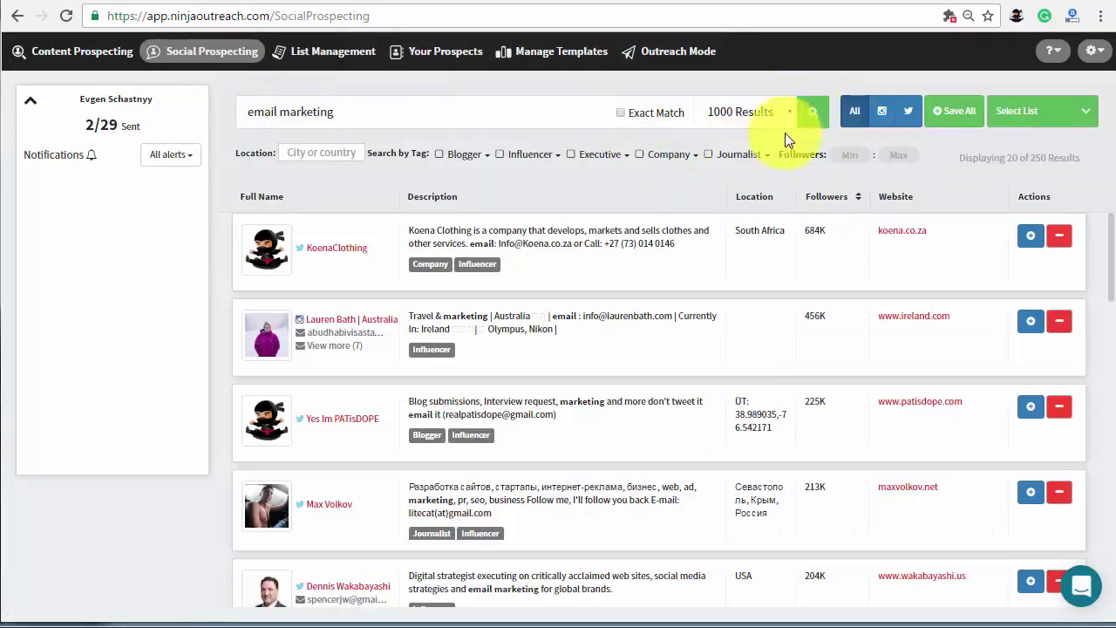
{"action": "left_click", "coordinate": [811, 112]}
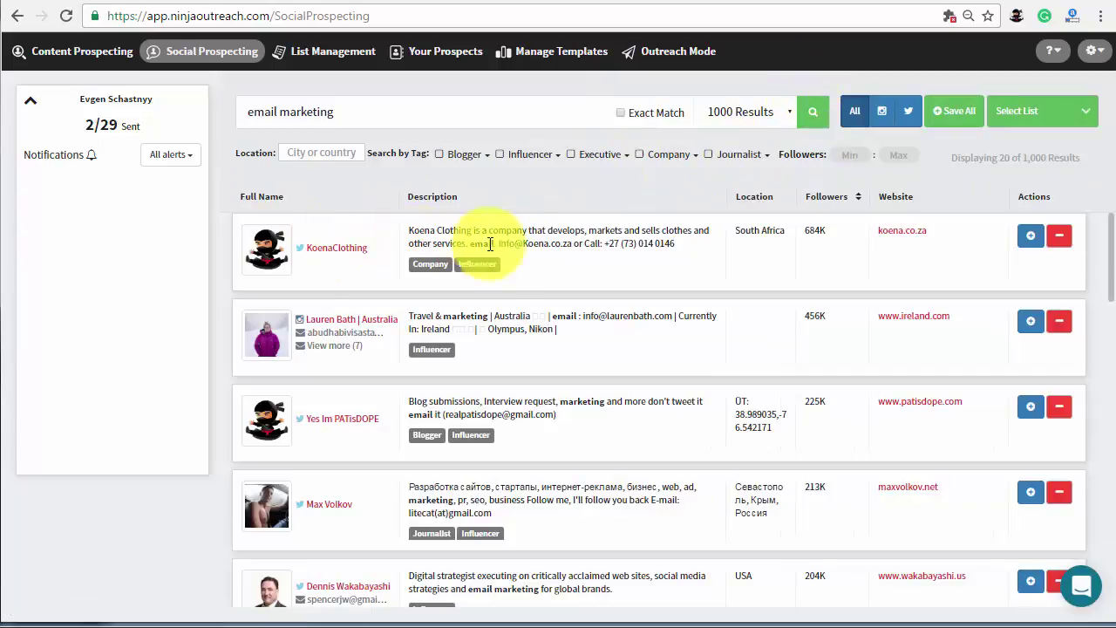
Save a result as a prospect, then save all results, to the expert roundups list.
{"action": "left_click", "coordinate": [1030, 325]}
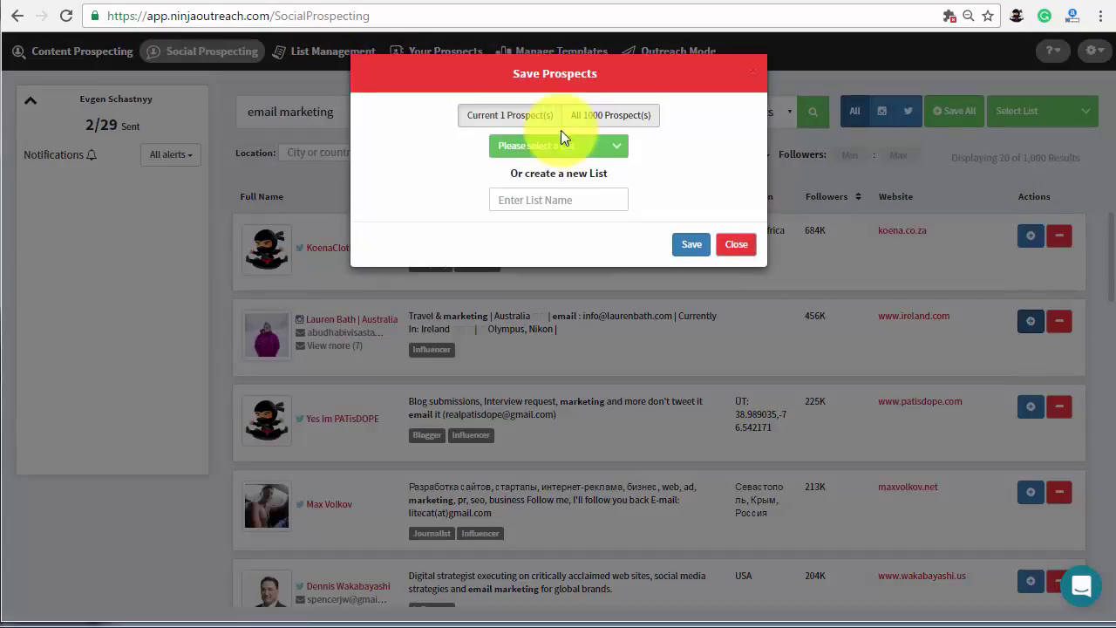
{"action": "left_click", "coordinate": [547, 147]}
{"action": "left_click", "coordinate": [553, 197]}
{"action": "left_click", "coordinate": [691, 243]}
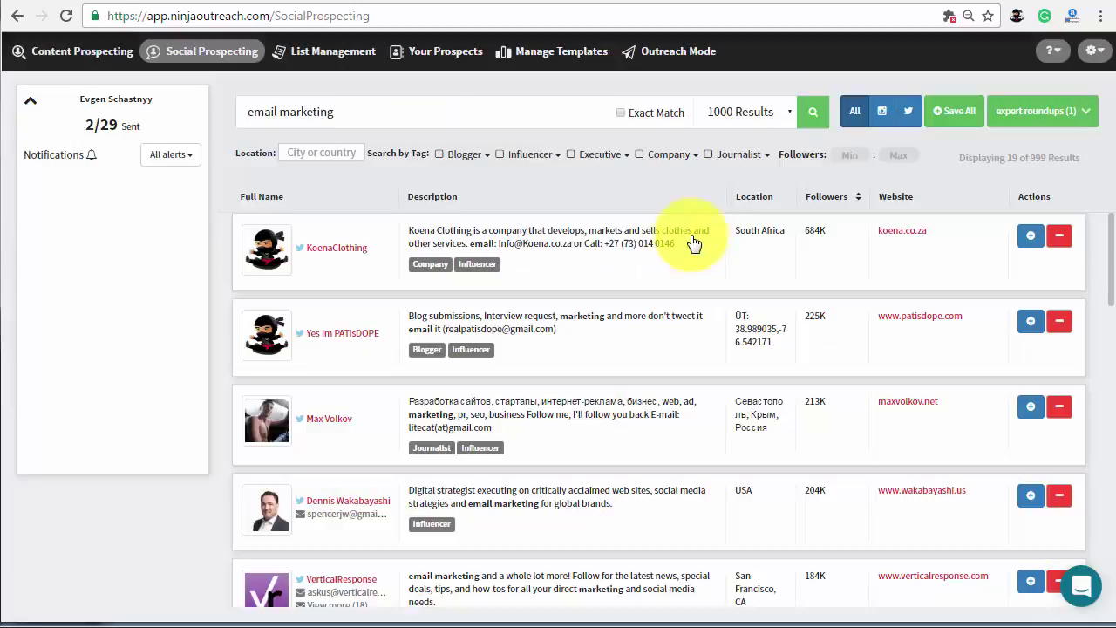
{"action": "left_click", "coordinate": [952, 116]}
{"action": "left_click", "coordinate": [616, 120]}
{"action": "left_click", "coordinate": [548, 146]}
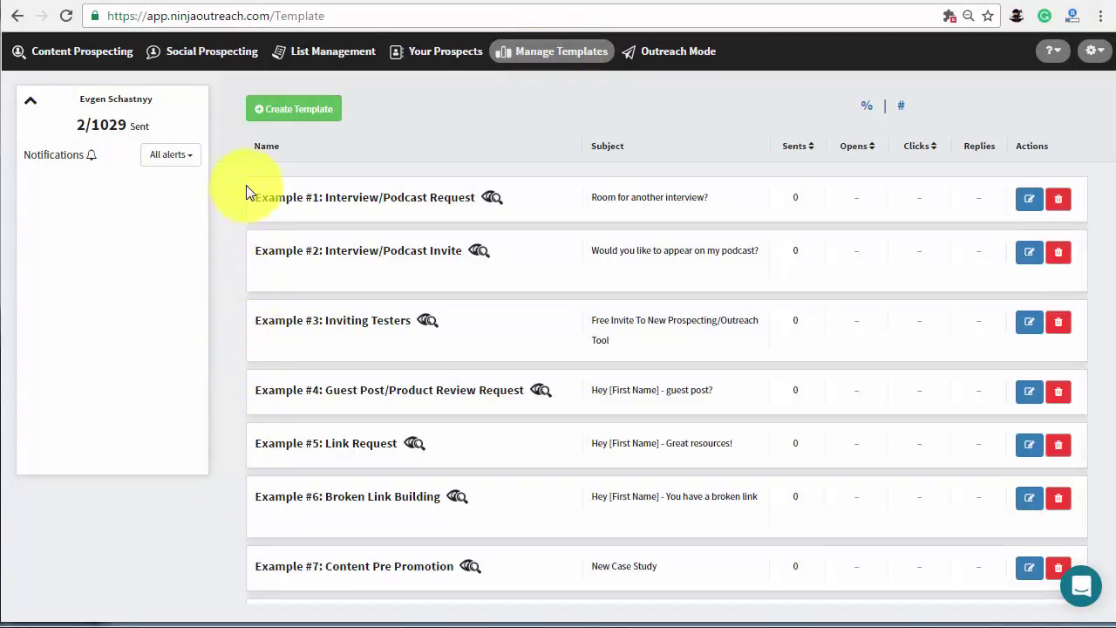
Start a template named 'Expert Roundups' with subject 'Expert Roundup for NinjaOutreach'.
{"action": "left_click", "coordinate": [1029, 200]}
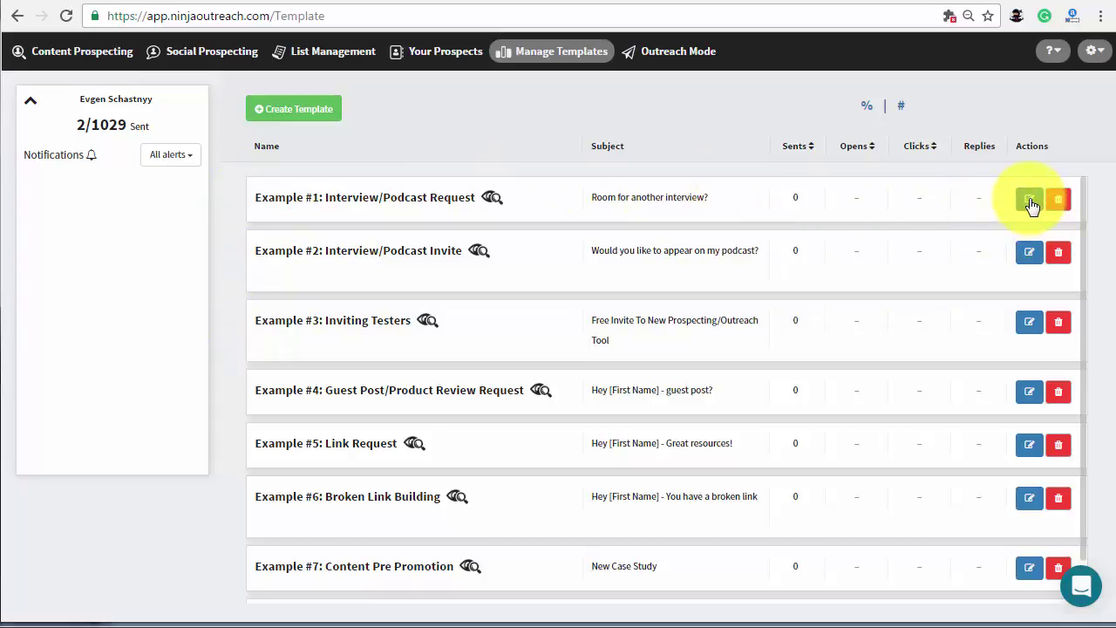
{"action": "left_click", "coordinate": [316, 123]}
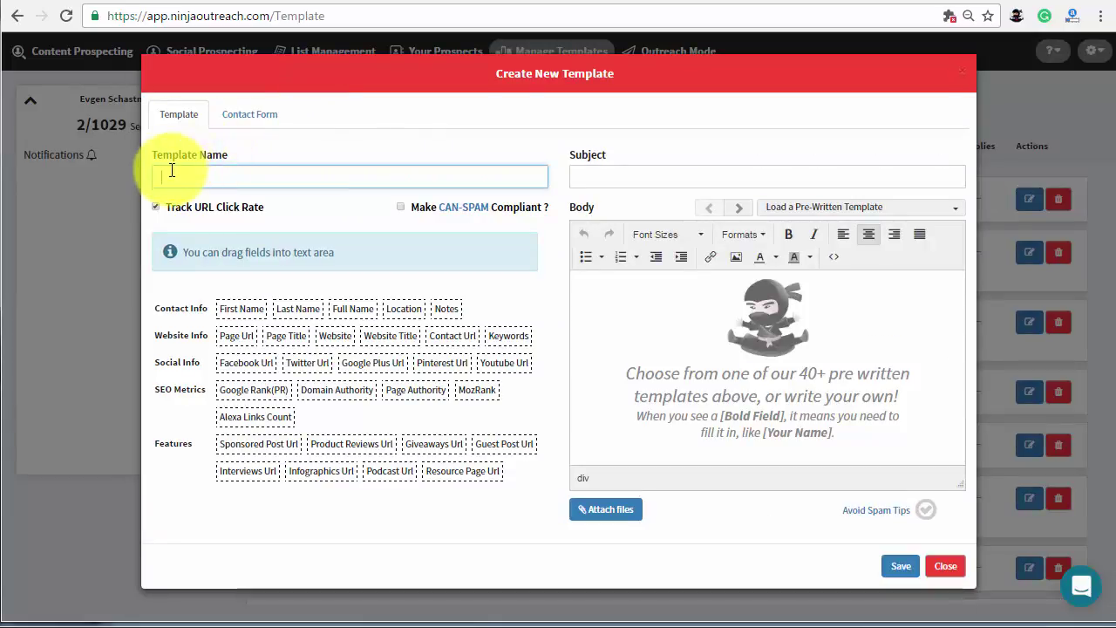
{"action": "type", "text": "t Roundups"}
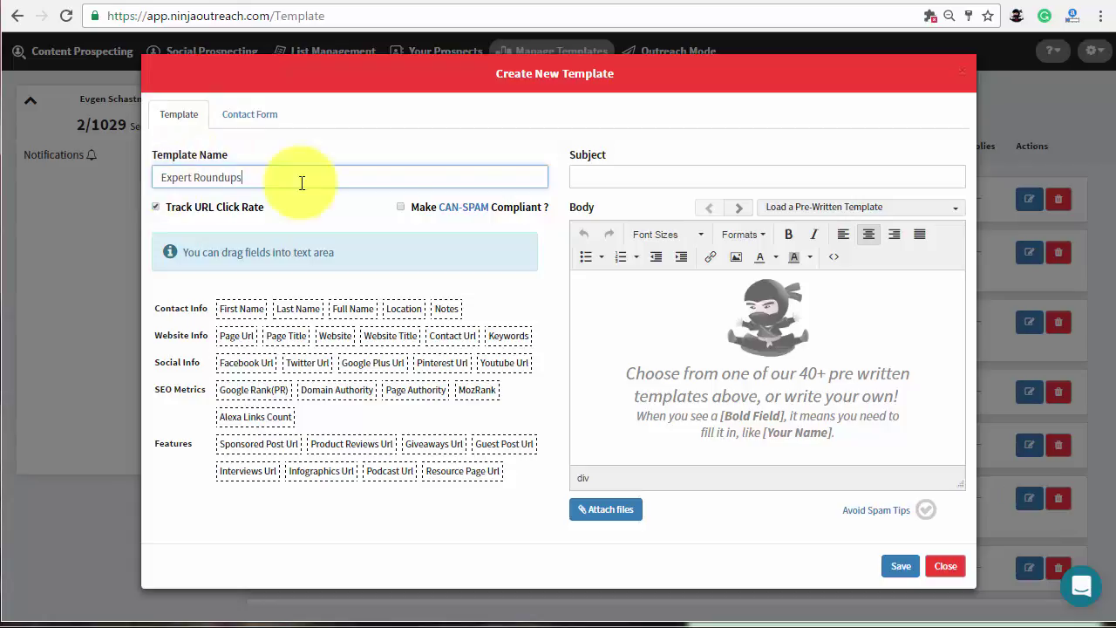
{"action": "left_click", "coordinate": [601, 179]}
{"action": "type", "text": "Expert Roundup for NinjaOutreach"}
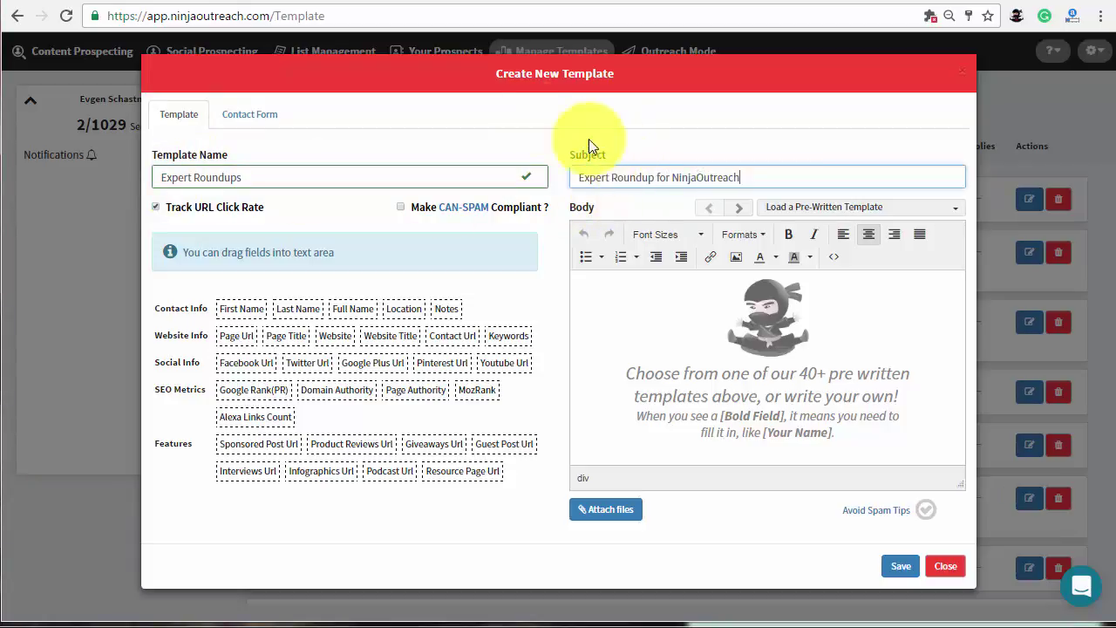
Paste the roundup invitation email from Google Docs into the body and select the [Your Name] placeholder.
{"action": "left_click", "coordinate": [349, 4]}
{"action": "left_click_drag", "start_coordinate": [165, 215], "coordinate": [249, 503]}
{"action": "key", "text": "ctrl+c"}
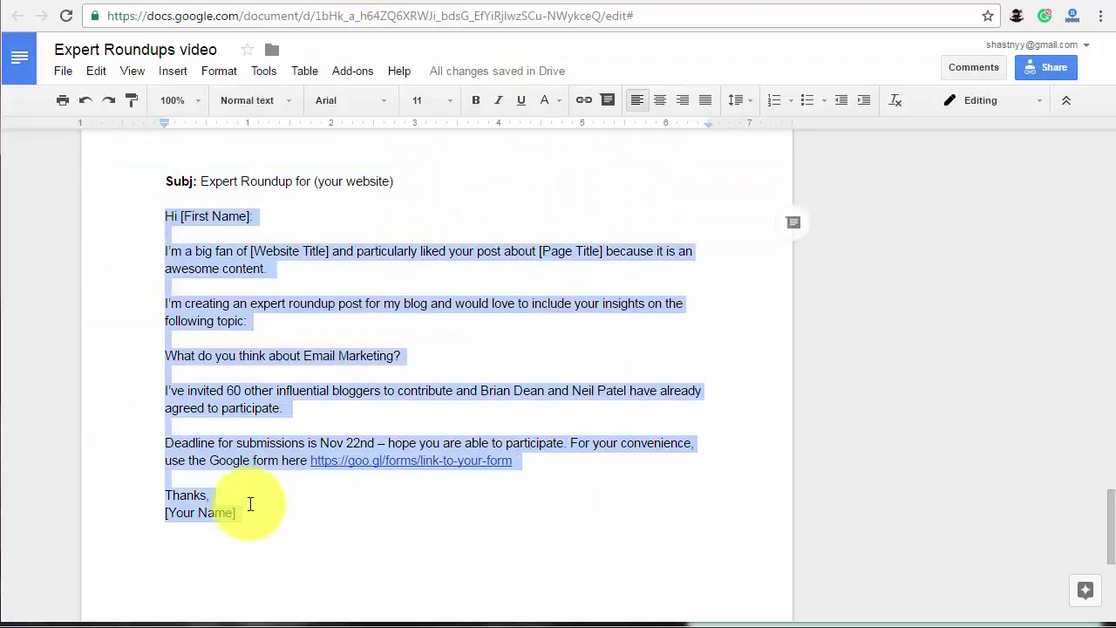
{"action": "left_click", "coordinate": [668, 8]}
{"action": "left_click", "coordinate": [582, 292]}
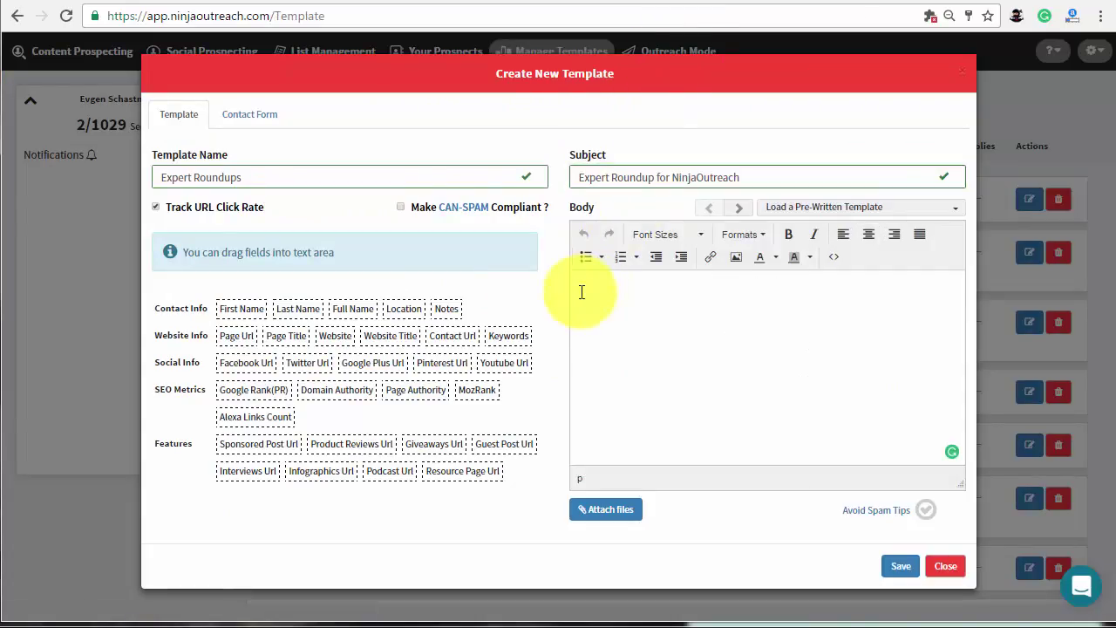
{"action": "key", "text": "ctrl+v"}
{"action": "left_click_drag", "start_coordinate": [624, 434], "coordinate": [574, 433]}
Sign the email with the sender's first name and enter the sender's full, first and last name.
{"action": "type", "text": "Evgen"}
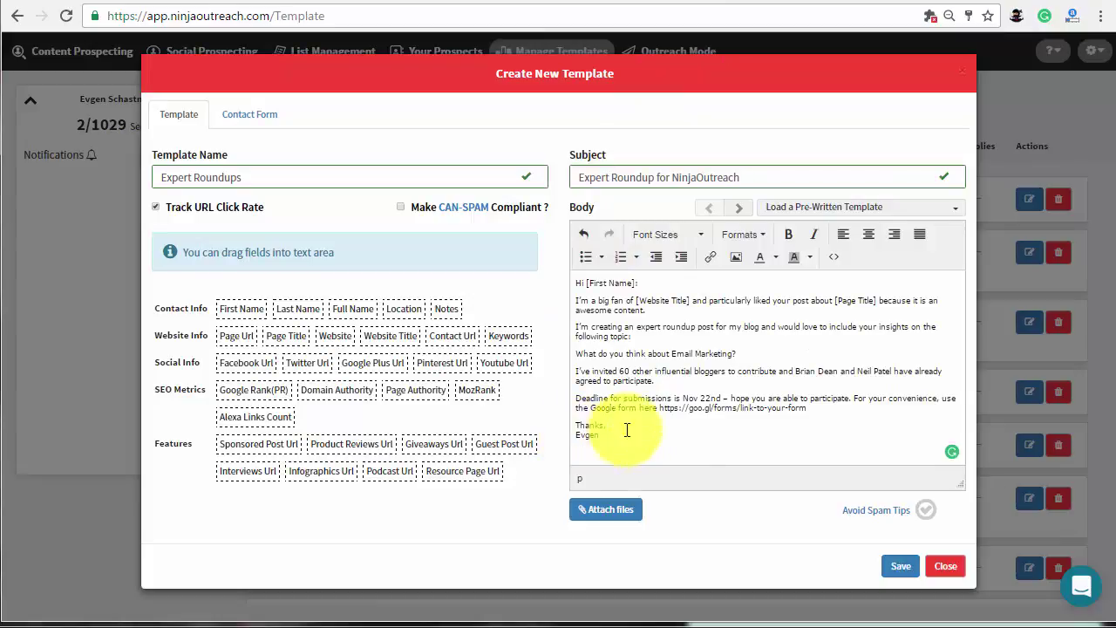
{"action": "left_click", "coordinate": [253, 115]}
{"action": "left_click", "coordinate": [285, 210]}
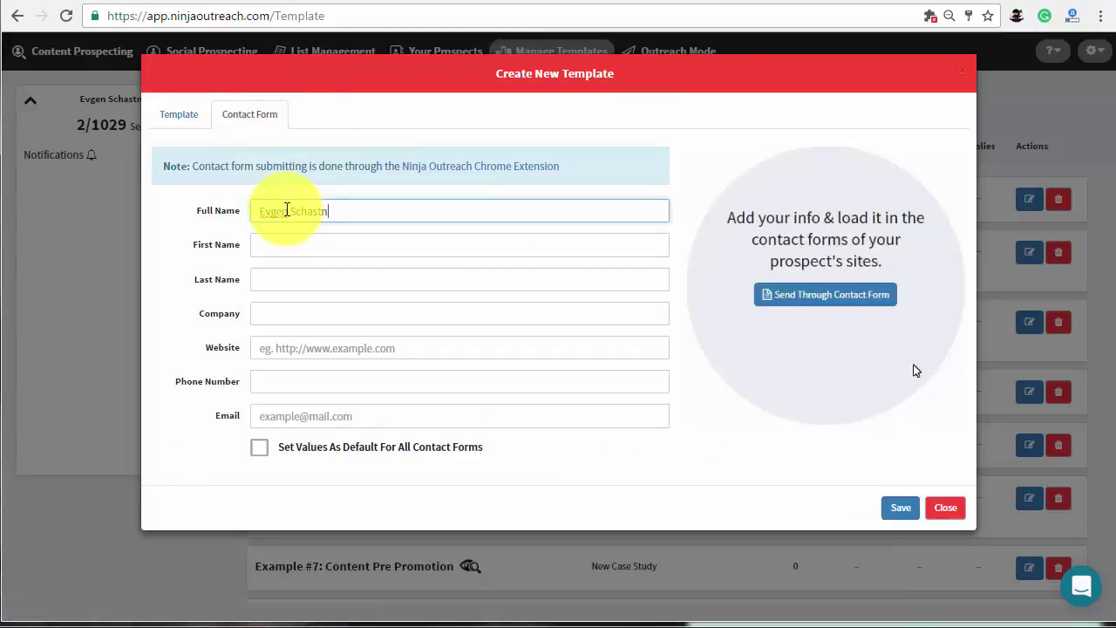
{"action": "key", "text": "Tab"}
{"action": "key", "text": "Tab"}
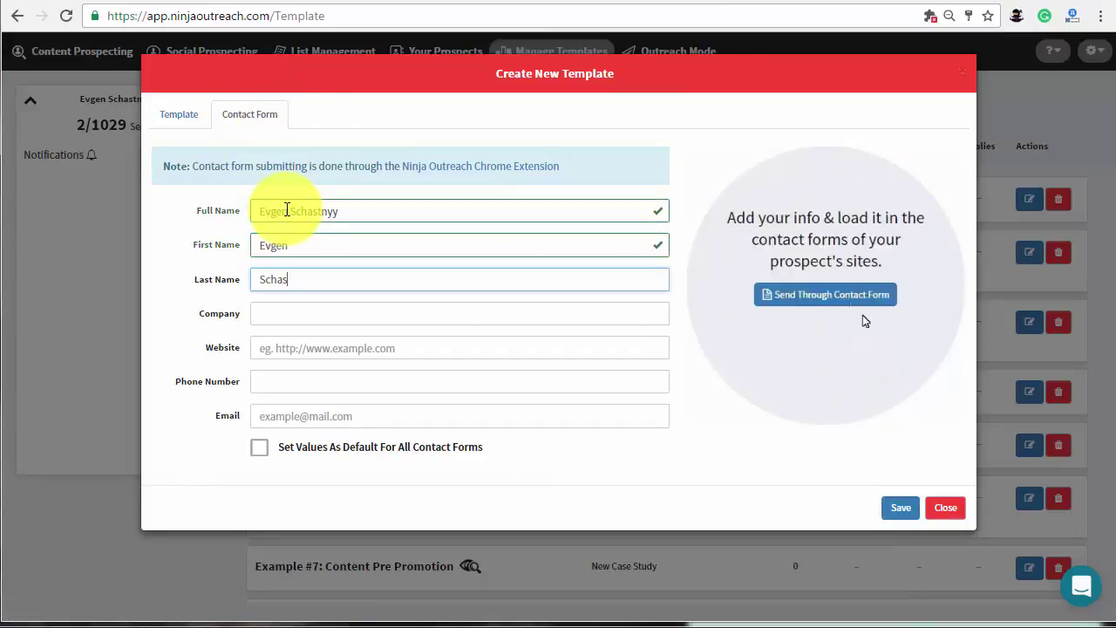
{"action": "key", "text": "Tab"}
{"action": "type", "text": "NinjaOutreach"}
{"action": "key", "text": "Tab"}
{"action": "type", "text": "htt"}
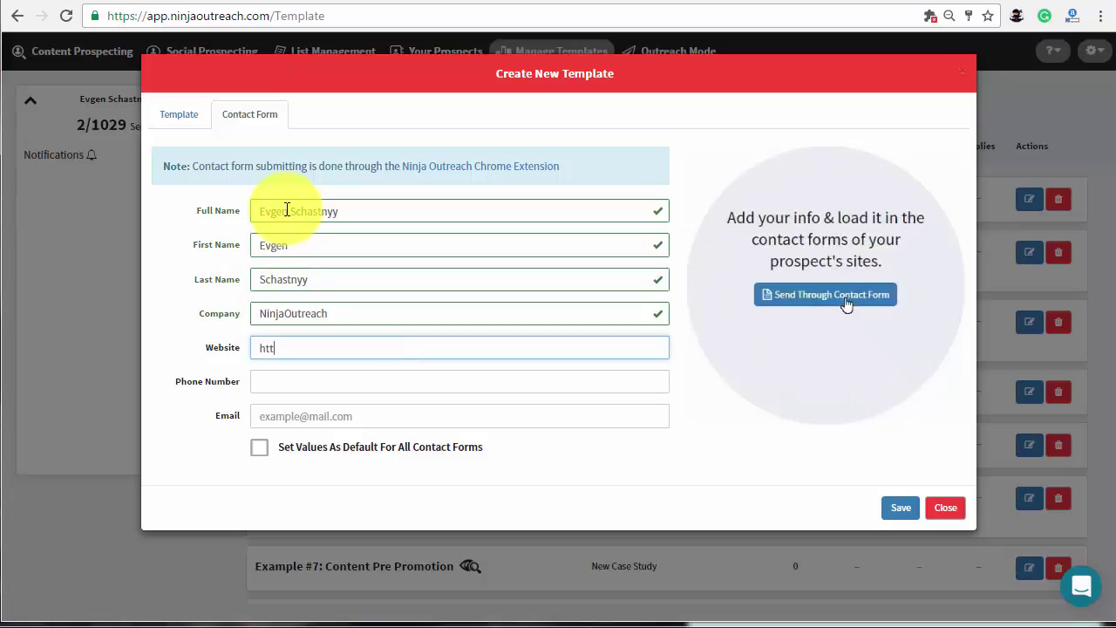
{"action": "type", "text": "p://ninjaoutreach.com"}
{"action": "key", "text": "Tab"}
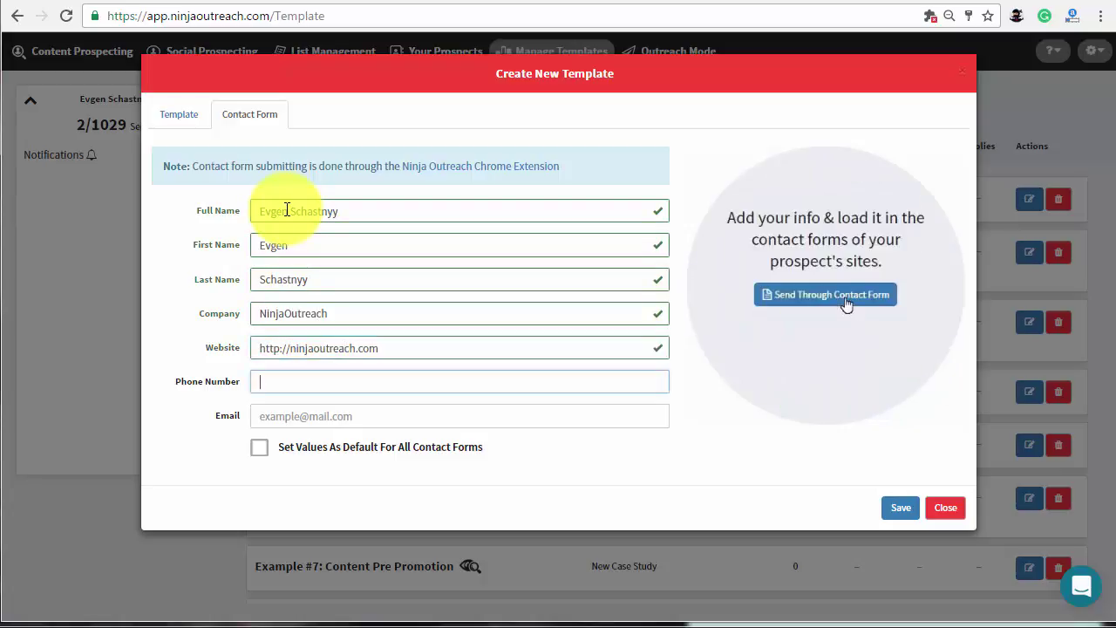
{"action": "key", "text": "Tab"}
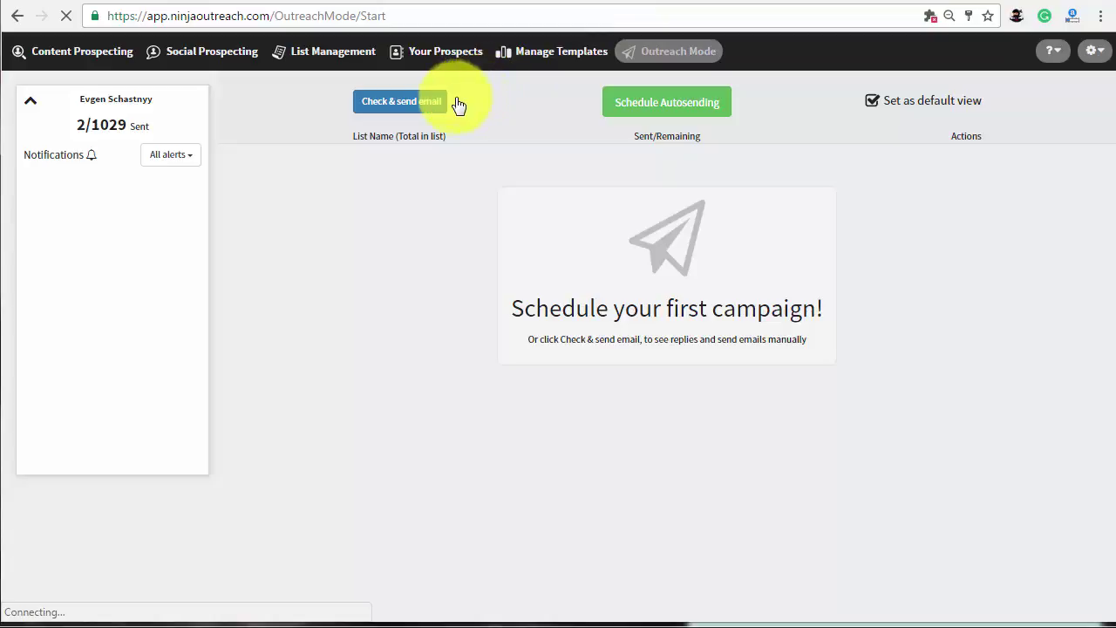
Load the expert roundups list, open a prospect, and apply the Expert Roundups template to its email.
{"action": "left_click", "coordinate": [409, 115]}
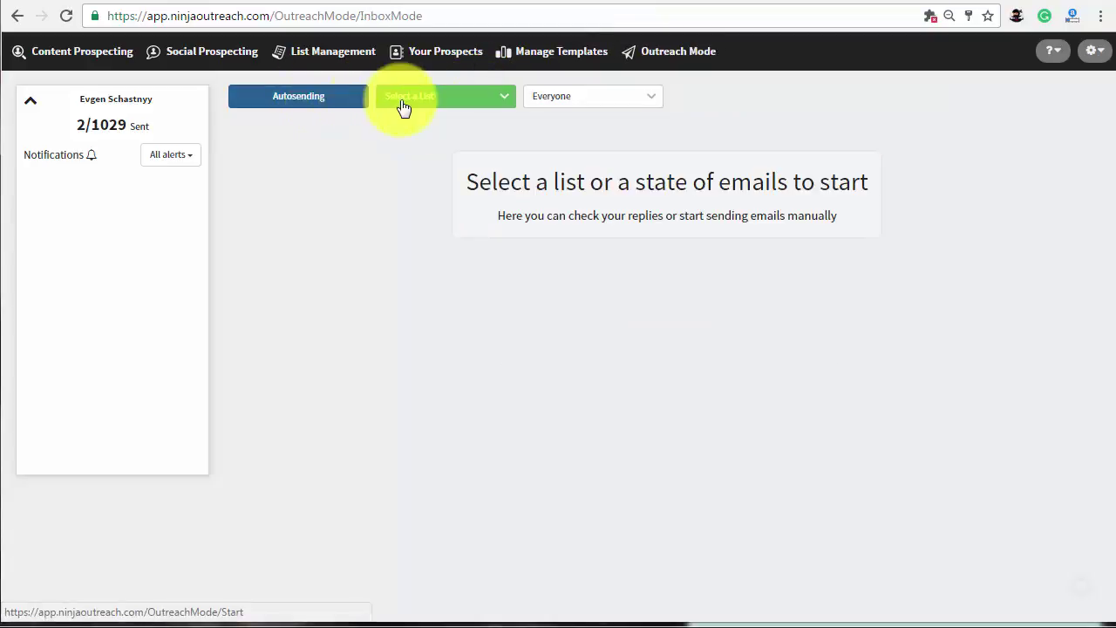
{"action": "left_click", "coordinate": [406, 103]}
{"action": "left_click", "coordinate": [420, 175]}
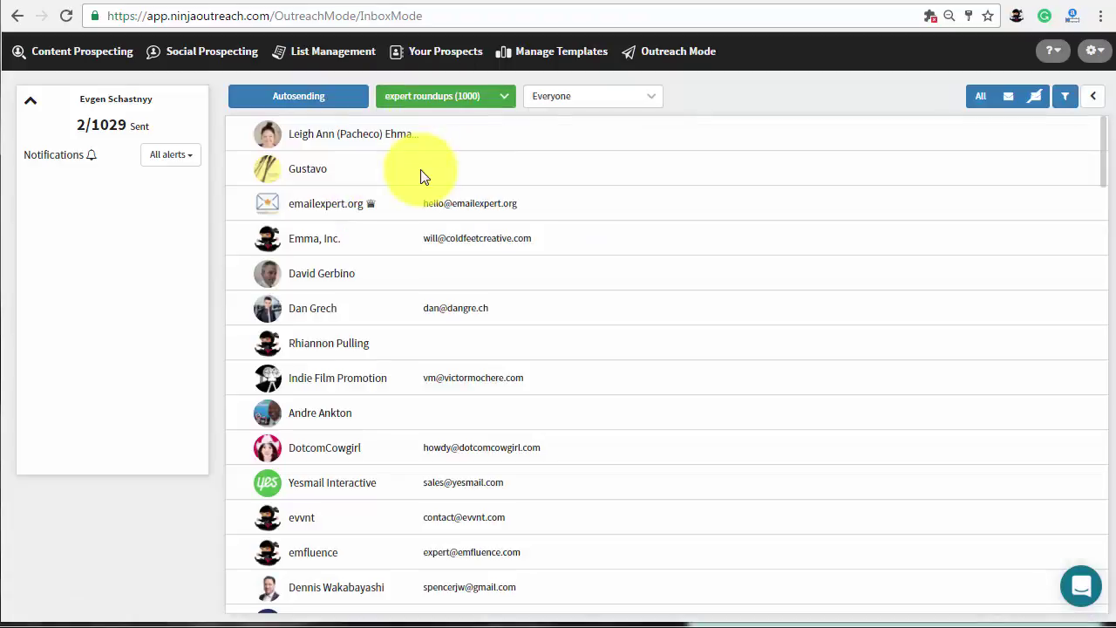
{"action": "left_click", "coordinate": [493, 311]}
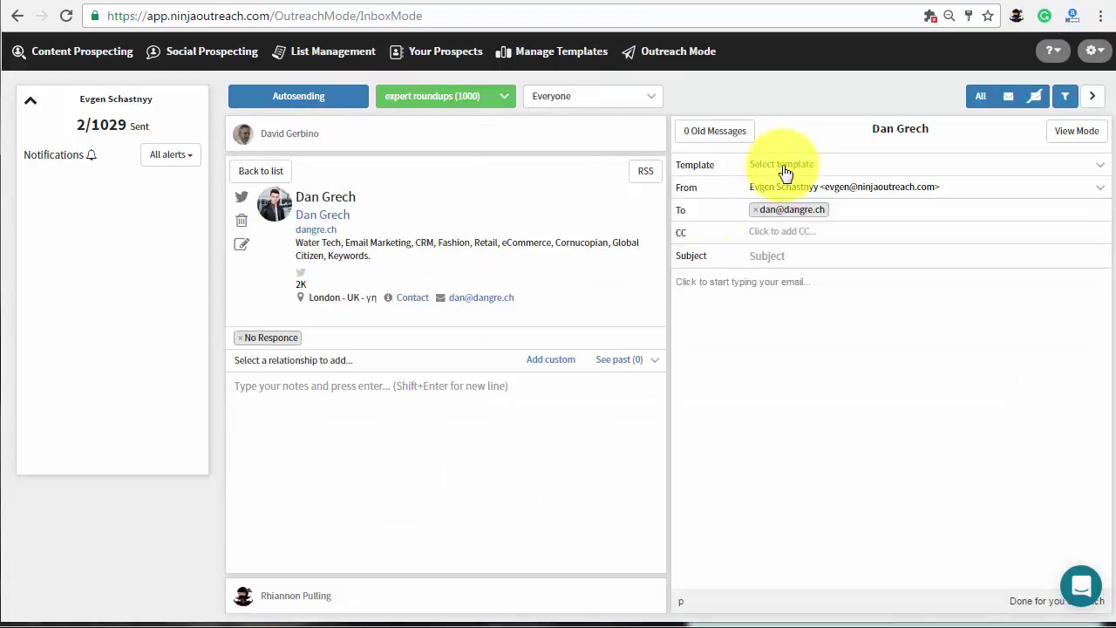
{"action": "left_click", "coordinate": [827, 169]}
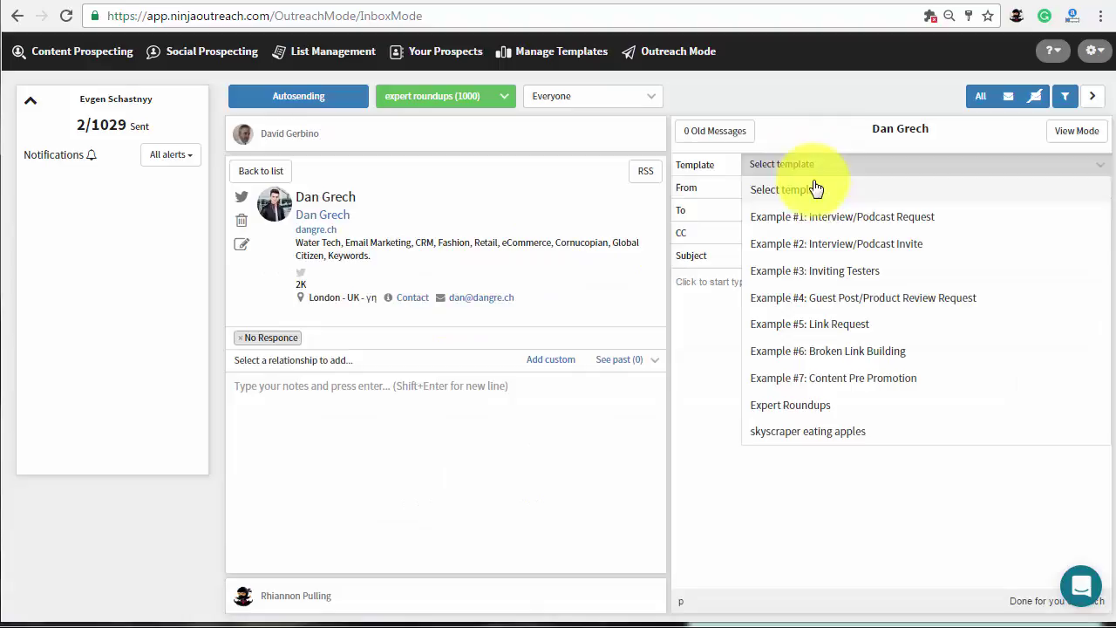
{"action": "left_click", "coordinate": [798, 415]}
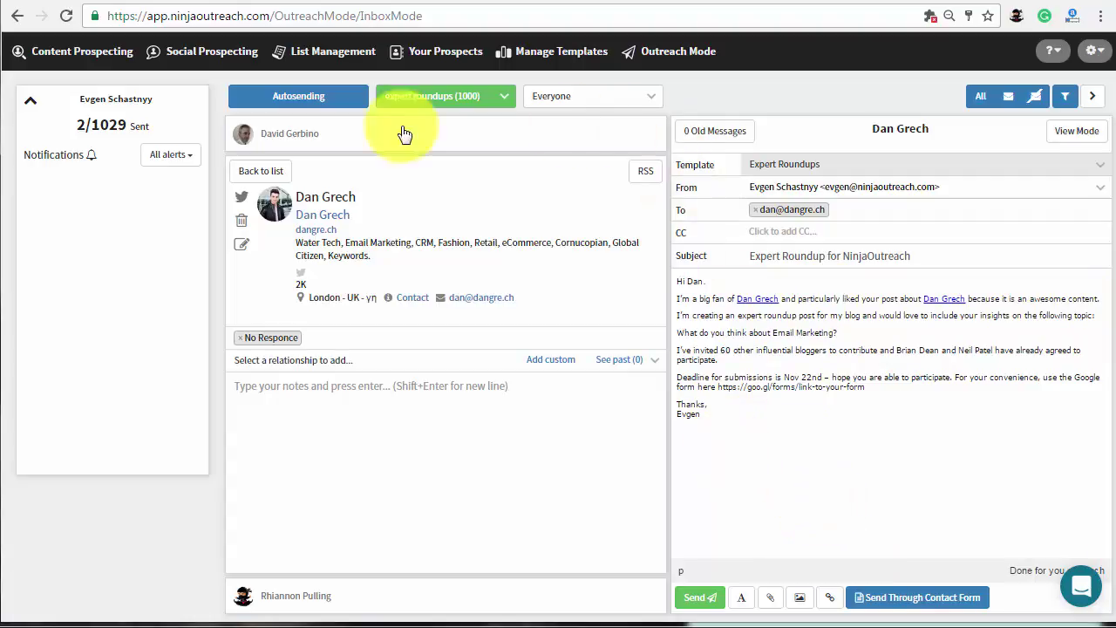
{"action": "left_click", "coordinate": [295, 97]}
Start a scheduled campaign with the expert roundups list, Expert Roundups template and a sender account.
{"action": "left_click", "coordinate": [662, 109]}
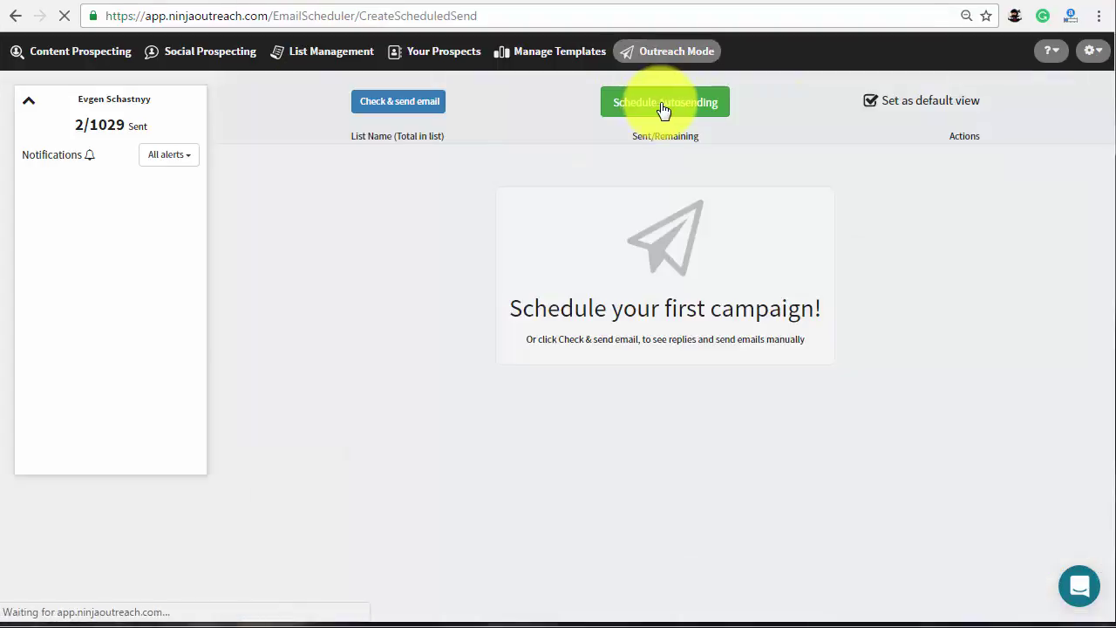
{"action": "left_click", "coordinate": [524, 121]}
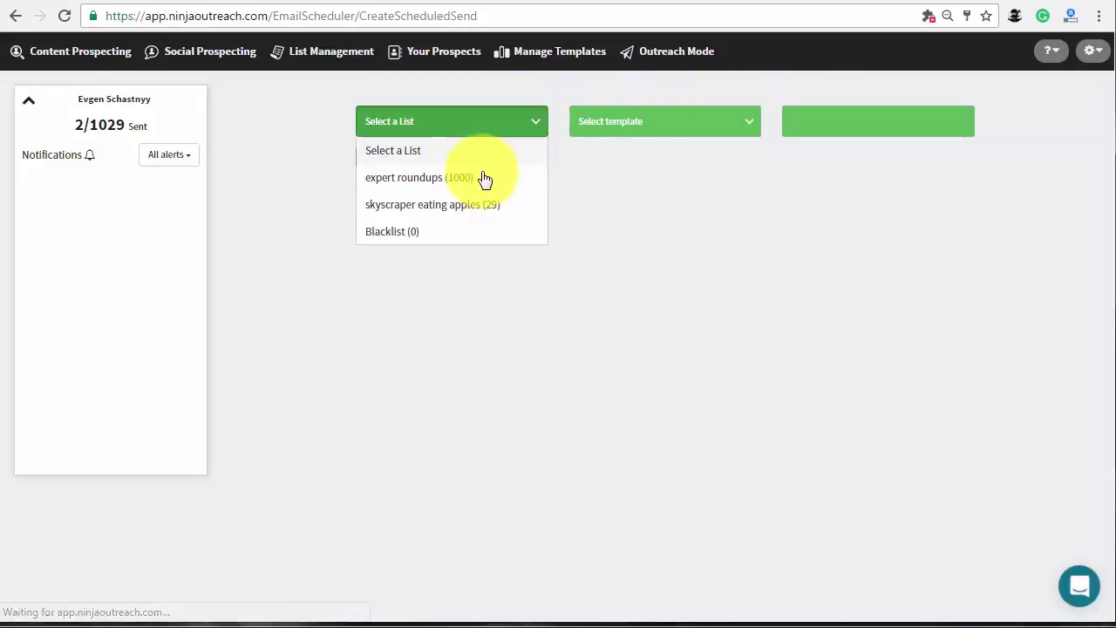
{"action": "left_click", "coordinate": [479, 182]}
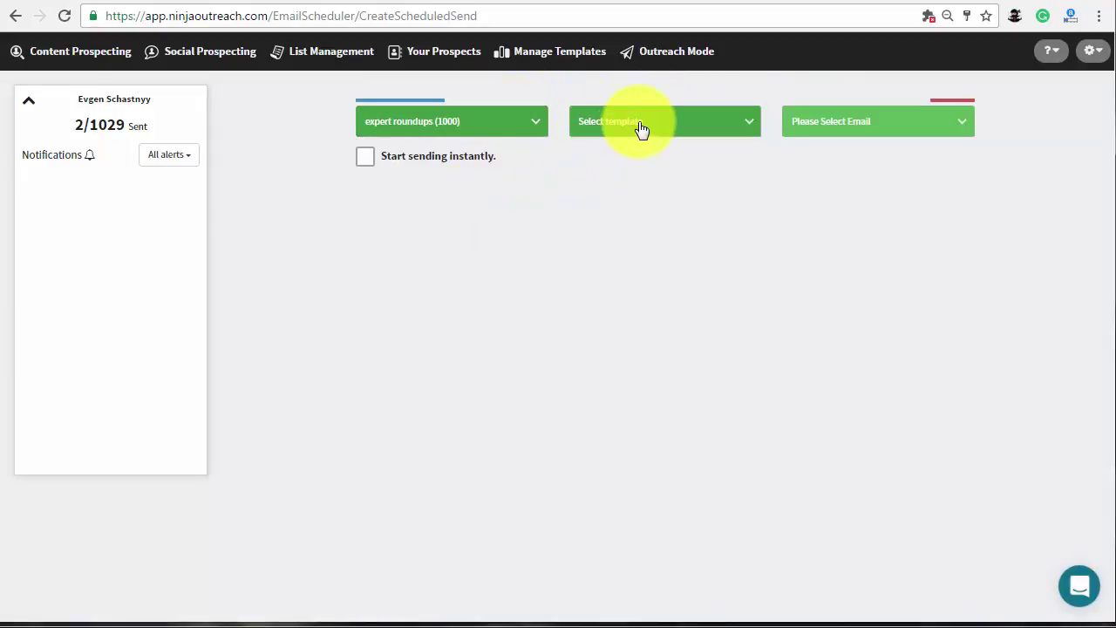
{"action": "left_click", "coordinate": [640, 130]}
{"action": "left_click", "coordinate": [630, 365]}
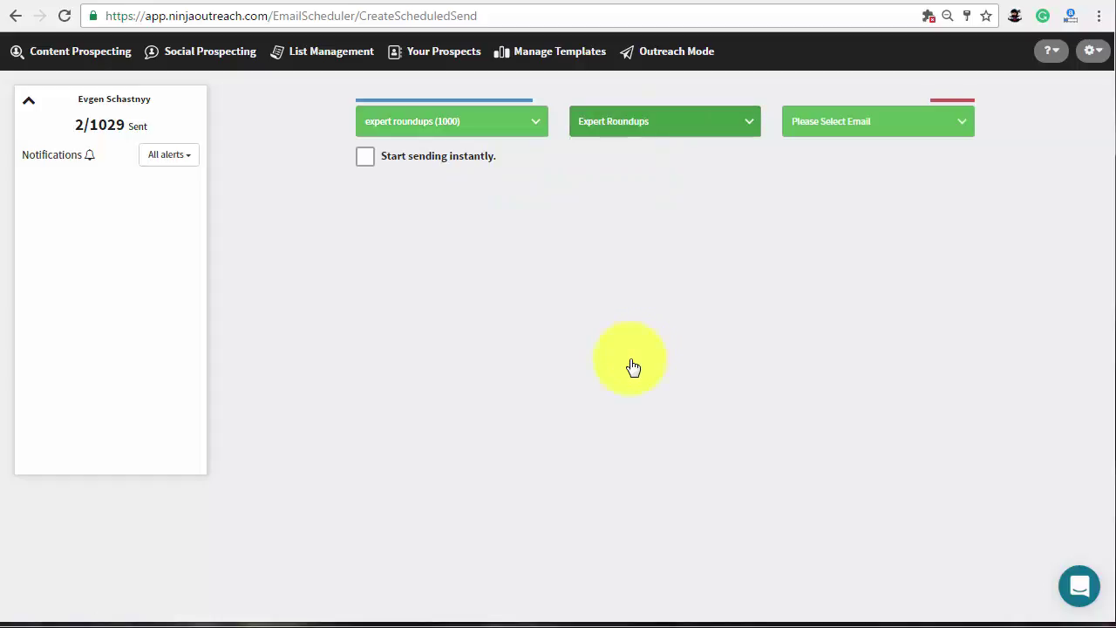
{"action": "left_click", "coordinate": [859, 130]}
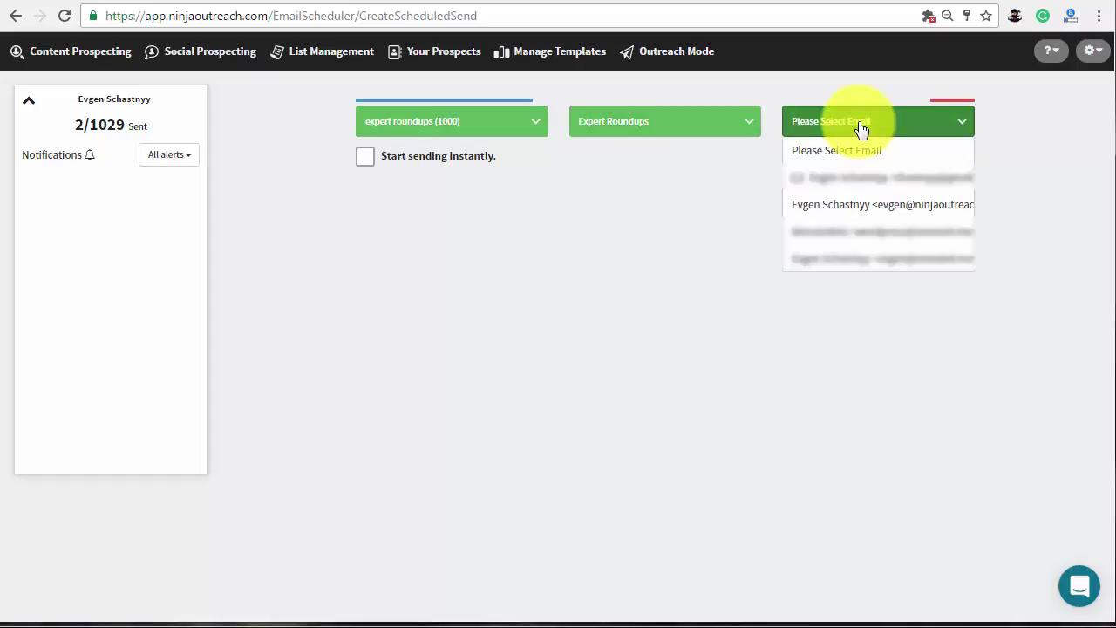
{"action": "left_click", "coordinate": [862, 204]}
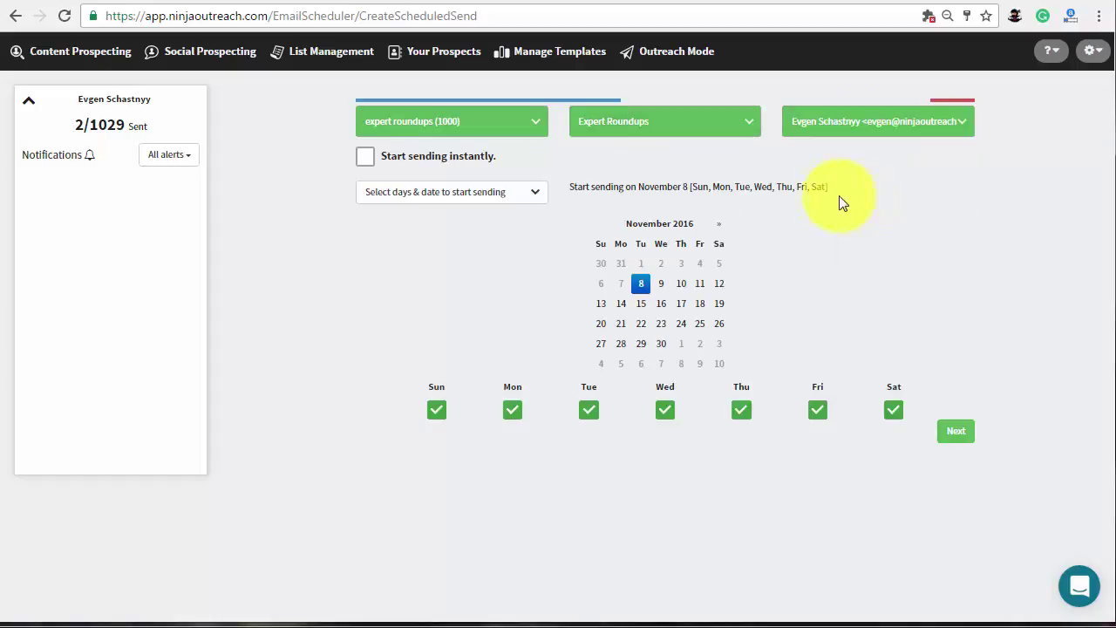
Keep instant sending off, start on November 16, and exclude Tuesdays from sending days.
{"action": "left_click", "coordinate": [368, 164]}
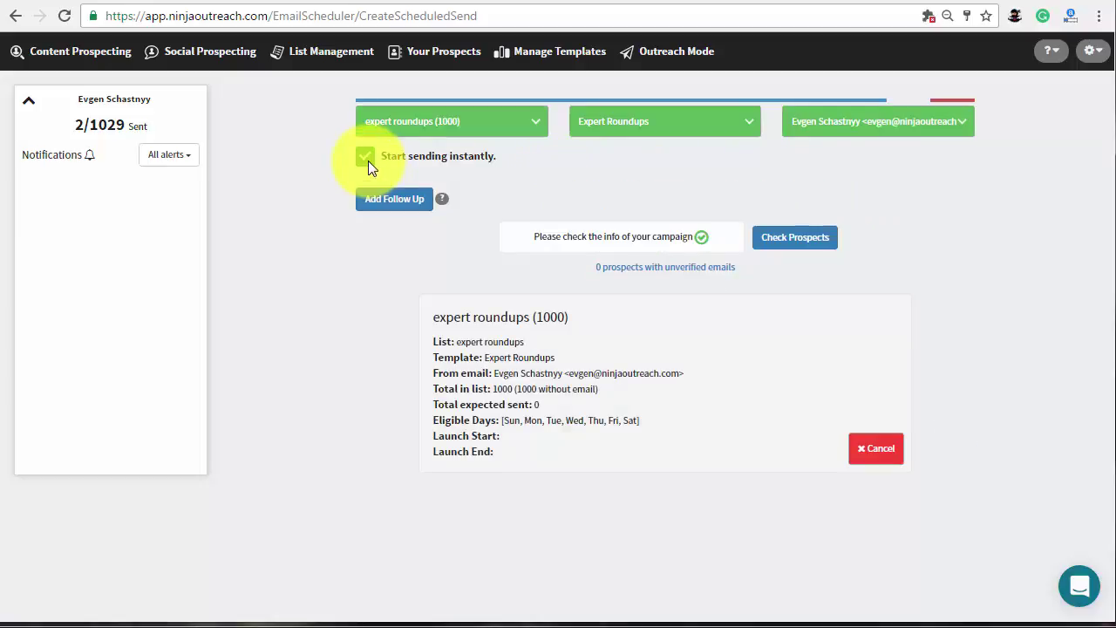
{"action": "left_click", "coordinate": [366, 164]}
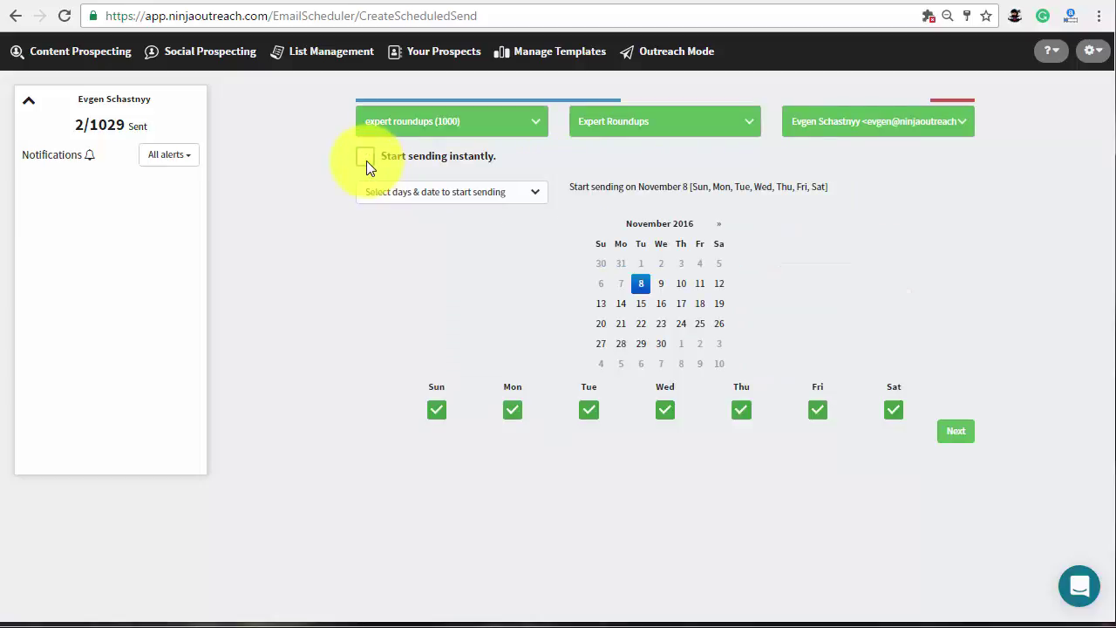
{"action": "left_click", "coordinate": [661, 304]}
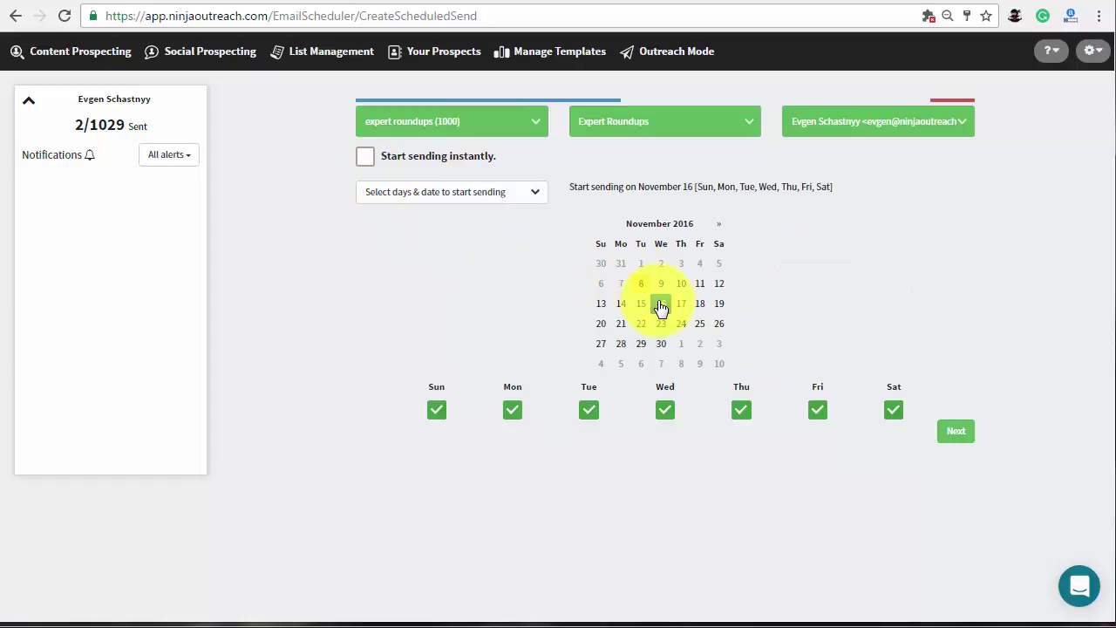
{"action": "left_click", "coordinate": [590, 410]}
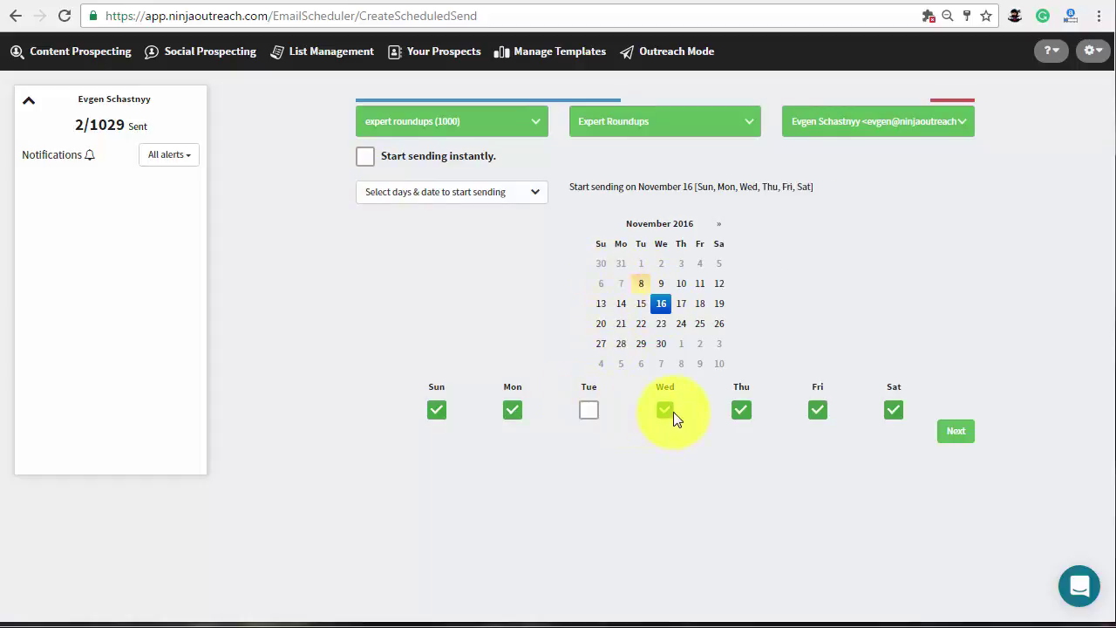
{"action": "left_click", "coordinate": [670, 412]}
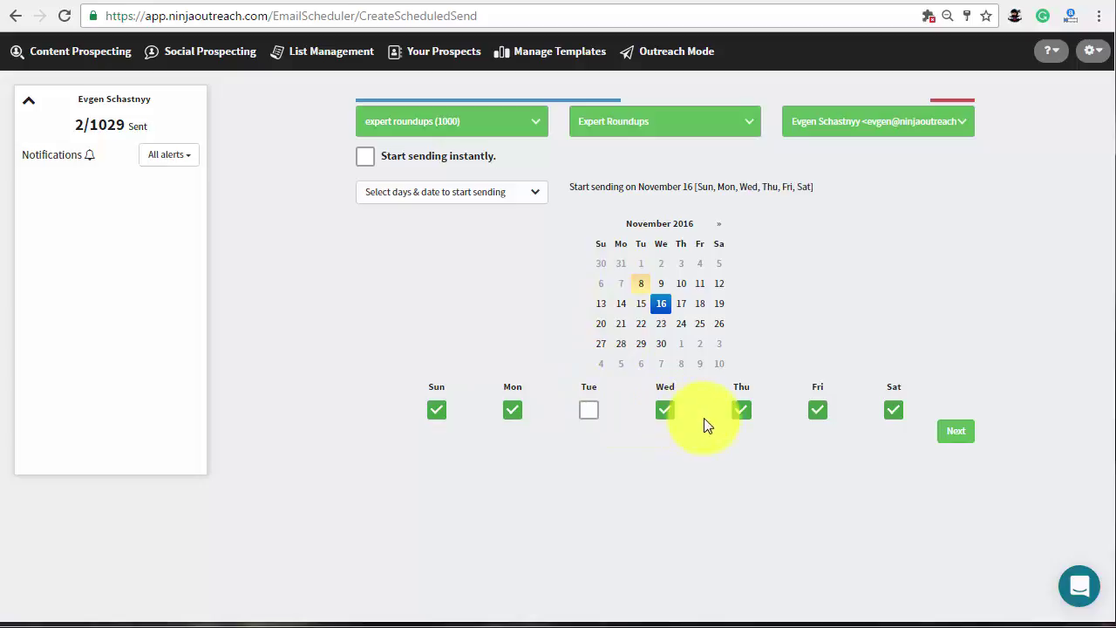
{"action": "left_click", "coordinate": [956, 432]}
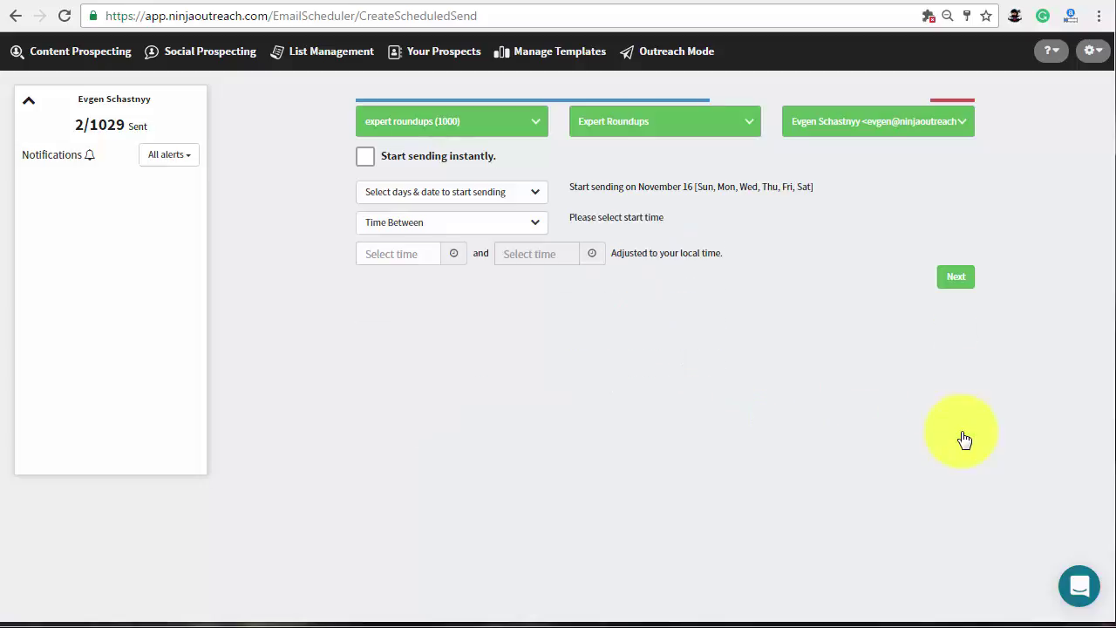
Start the sending window at 10:30am and lower the daily limit to 96 emails.
{"action": "left_click", "coordinate": [394, 253]}
{"action": "scroll", "coordinate": [414, 165], "scroll_direction": "down", "scroll_amount": 5}
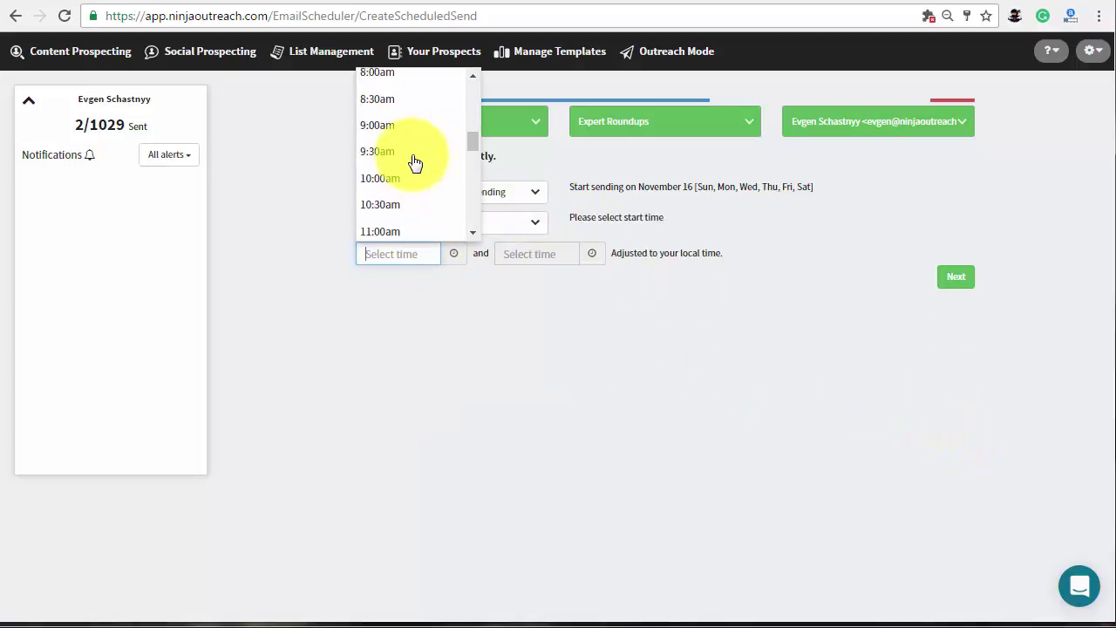
{"action": "left_click", "coordinate": [399, 202]}
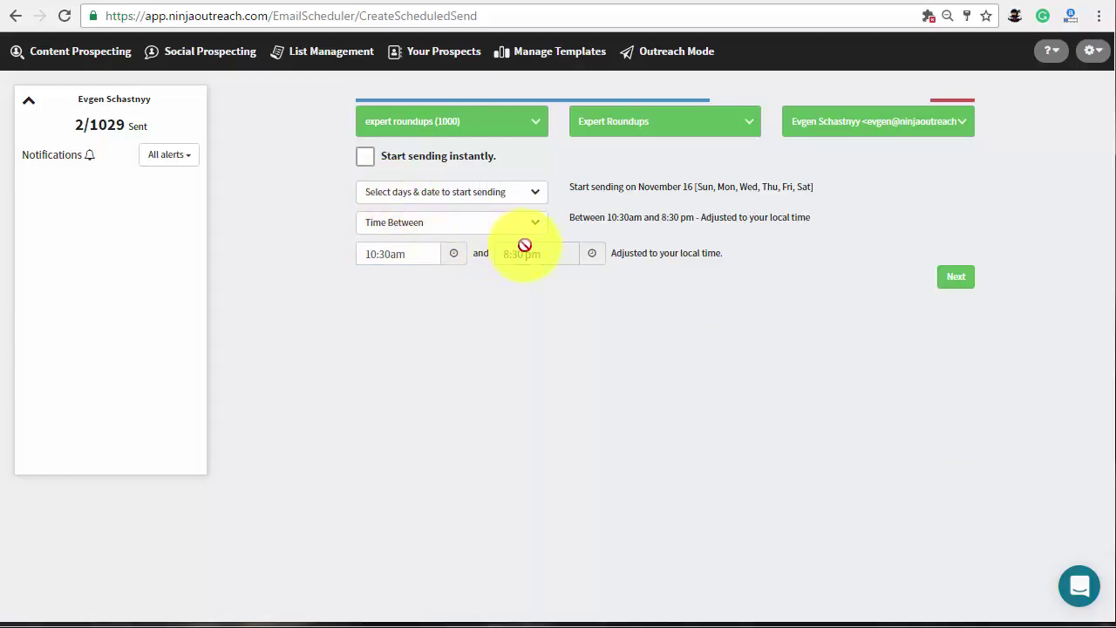
{"action": "left_click", "coordinate": [954, 279]}
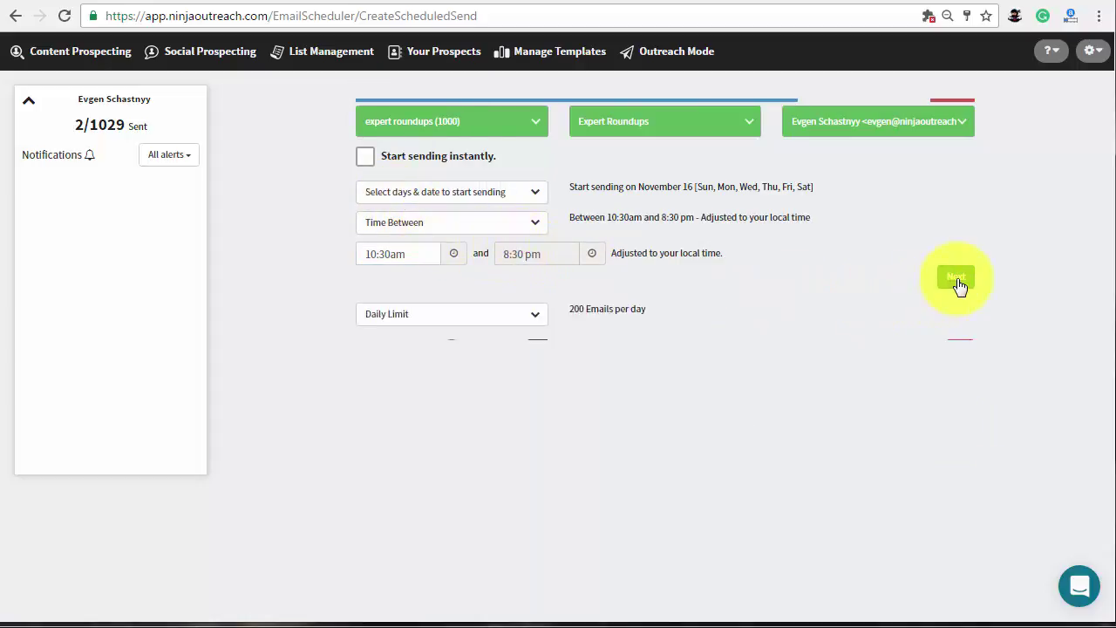
{"action": "left_click_drag", "start_coordinate": [834, 288], "coordinate": [751, 288]}
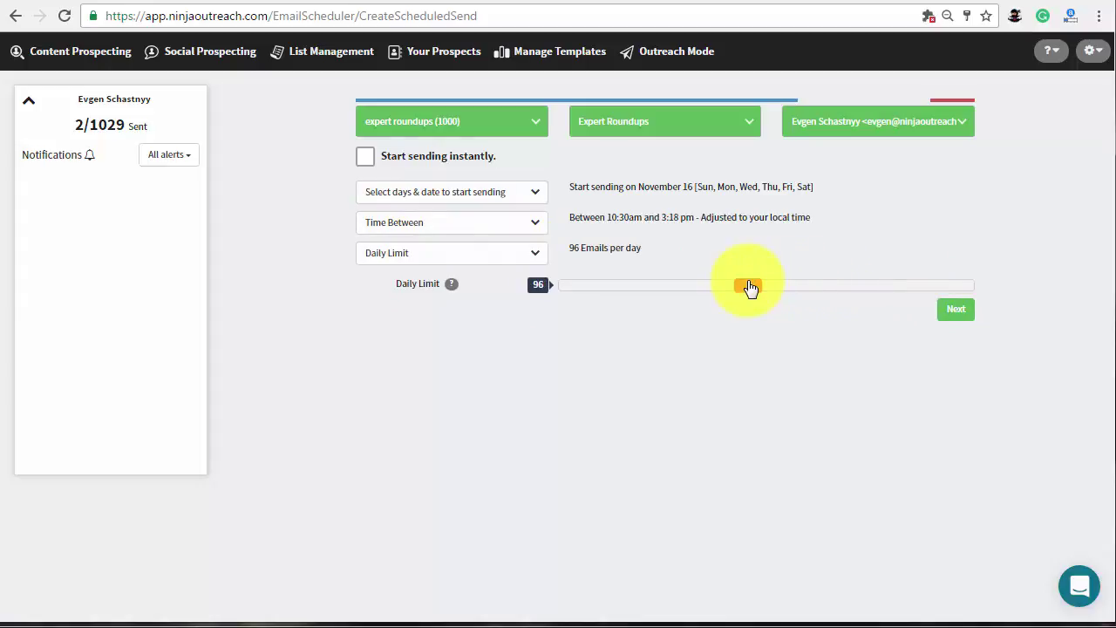
Add a single follow-up using the Expert Roundups template, sent after 2 days.
{"action": "left_click", "coordinate": [954, 310]}
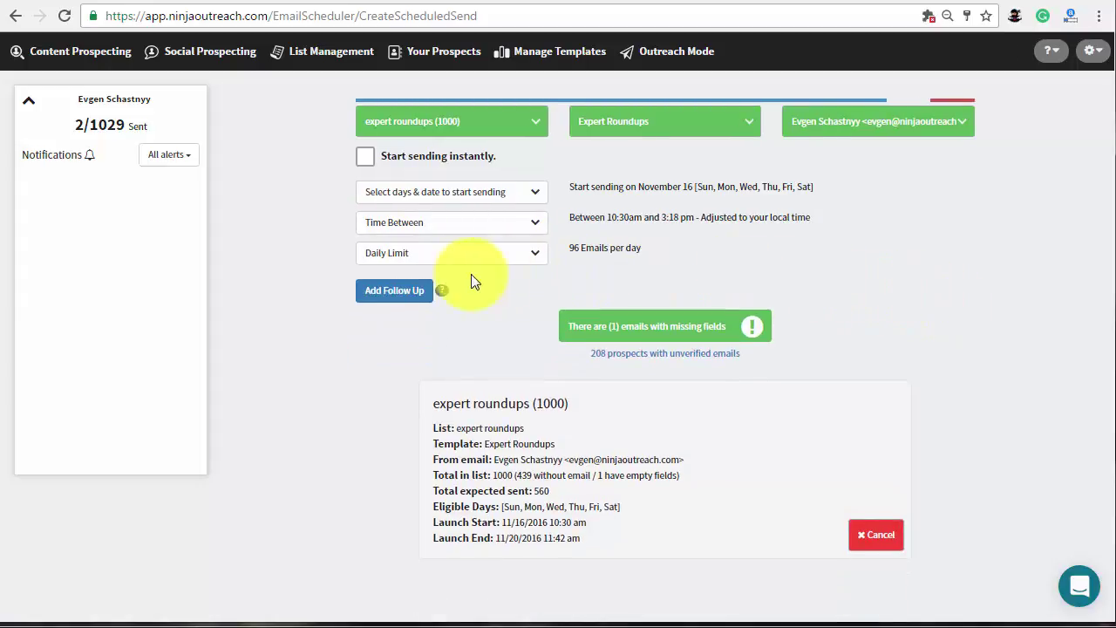
{"action": "left_click", "coordinate": [394, 291]}
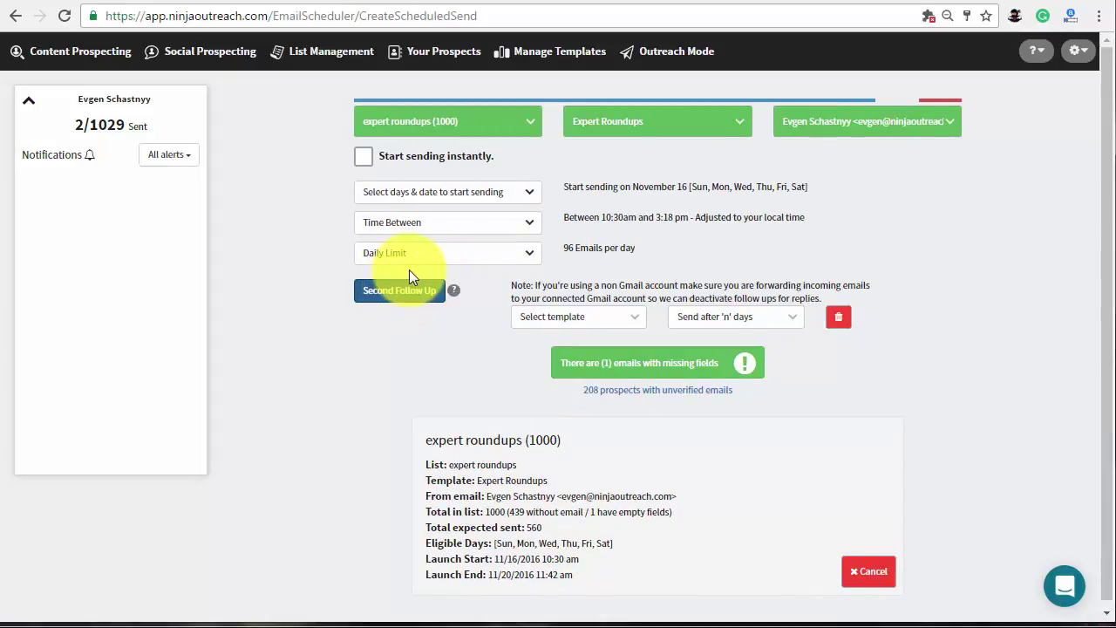
{"action": "left_click", "coordinate": [573, 317]}
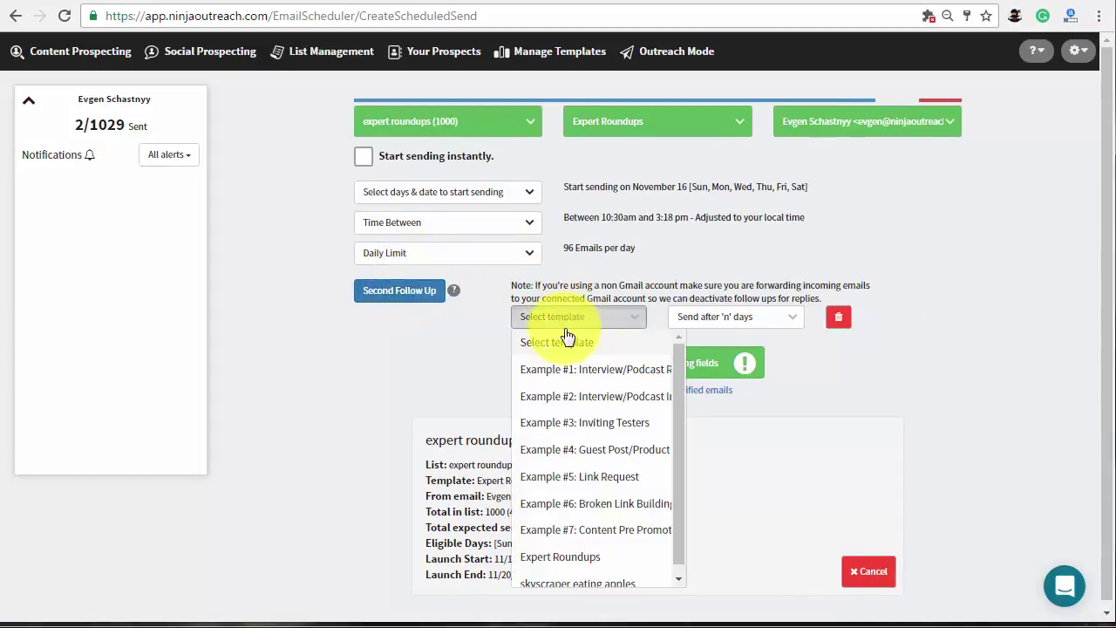
{"action": "left_click", "coordinate": [582, 558]}
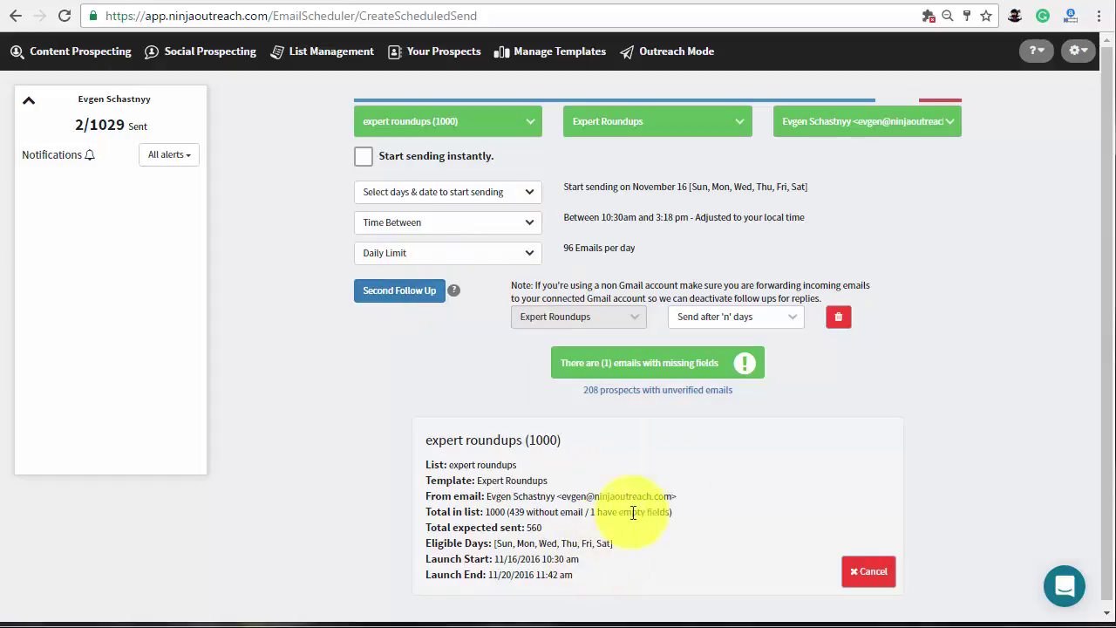
{"action": "left_click", "coordinate": [772, 322]}
{"action": "left_click", "coordinate": [742, 393]}
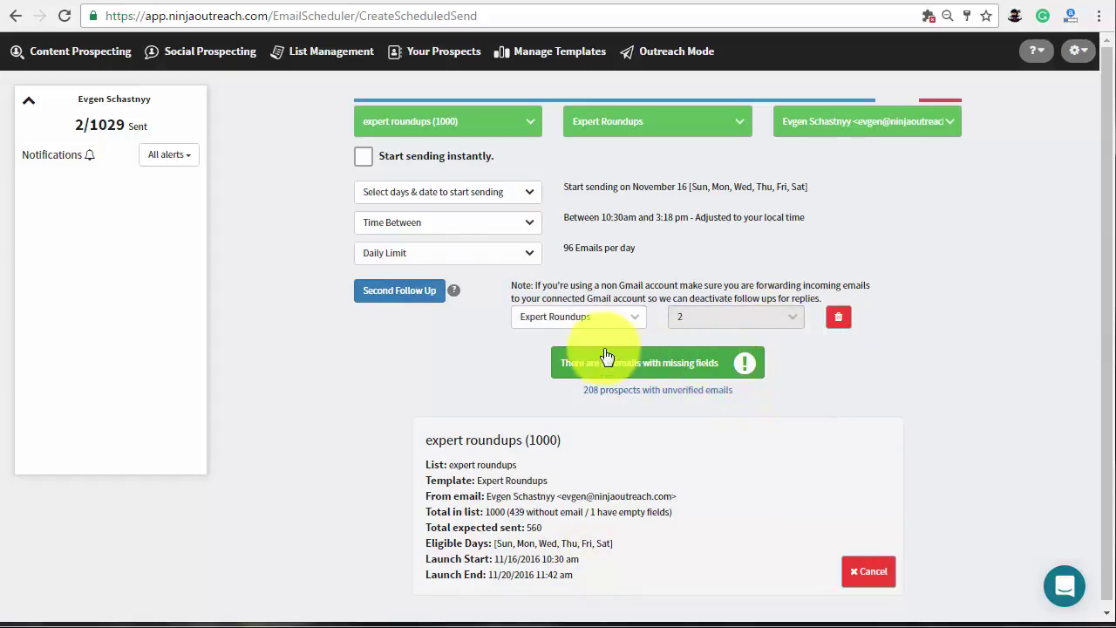
{"action": "left_click", "coordinate": [406, 300]}
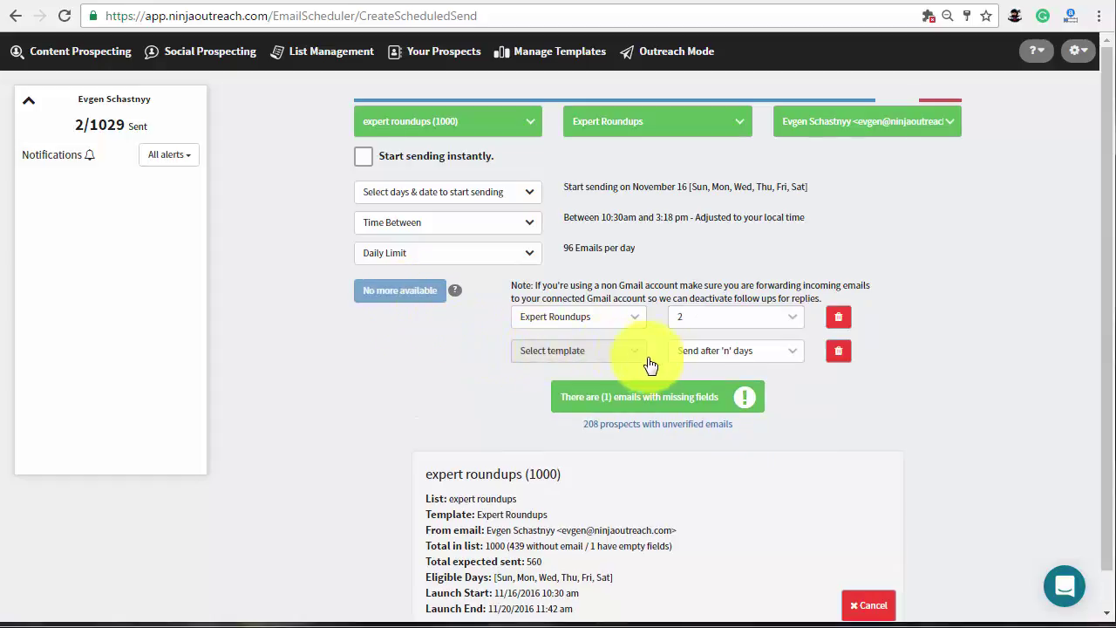
{"action": "left_click", "coordinate": [837, 352]}
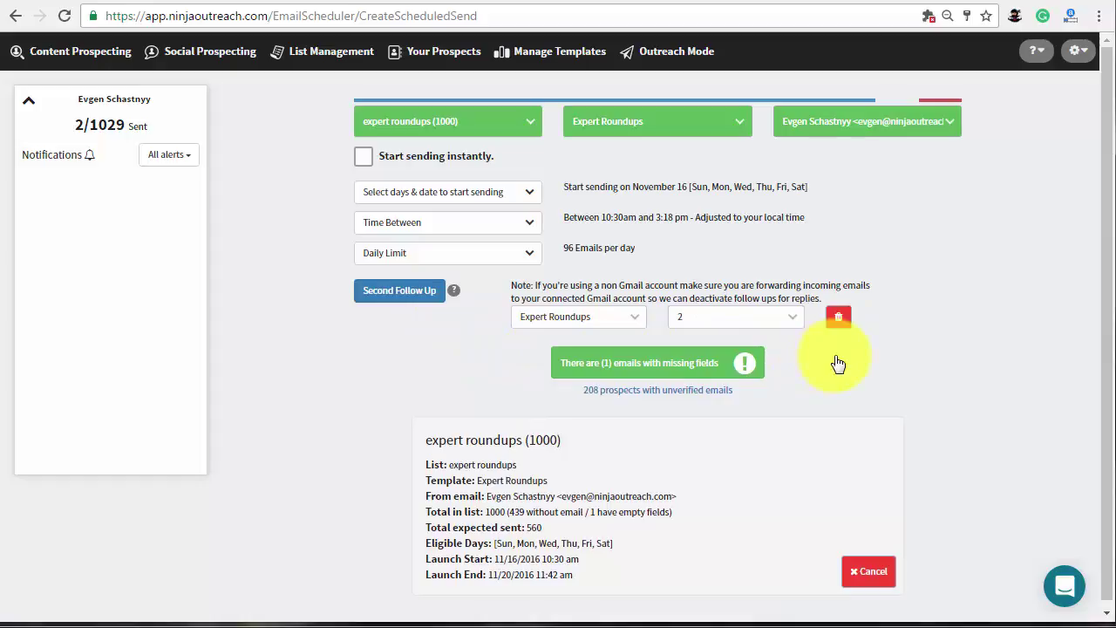
Uncheck Include for the prospect with a missing field, then launch the expert roundups campaign.
{"action": "left_click", "coordinate": [681, 365]}
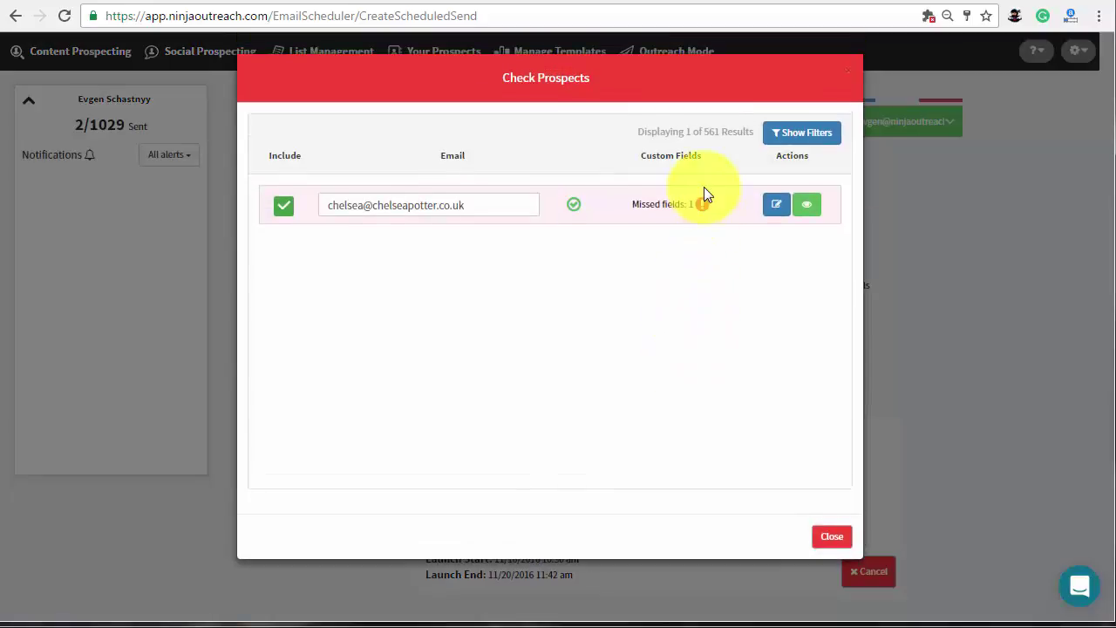
{"action": "left_click", "coordinate": [280, 213]}
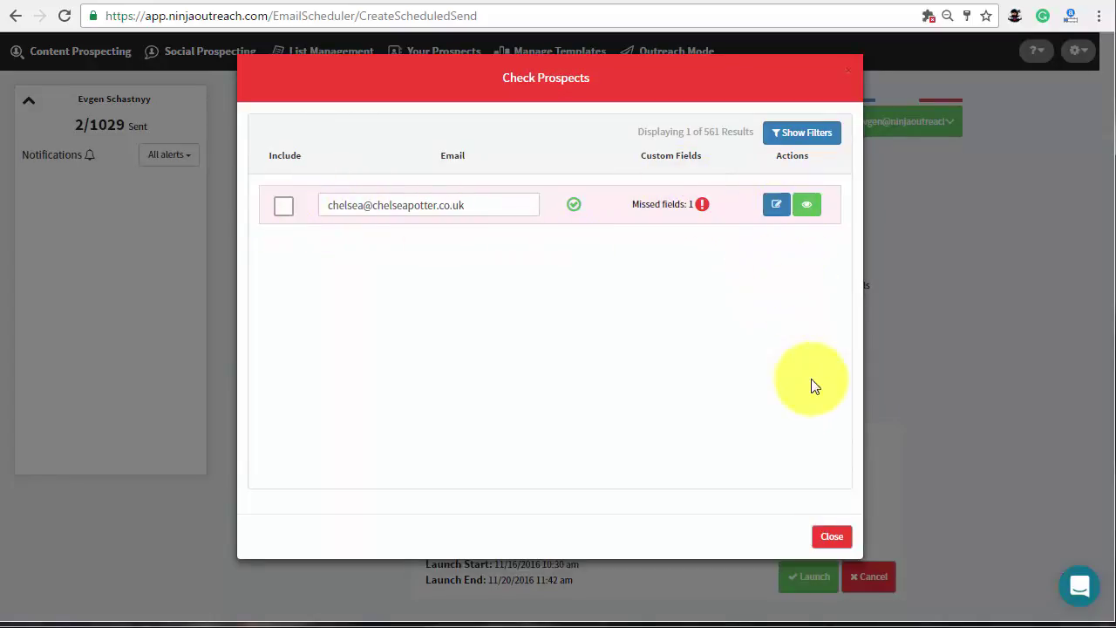
{"action": "left_click", "coordinate": [828, 533]}
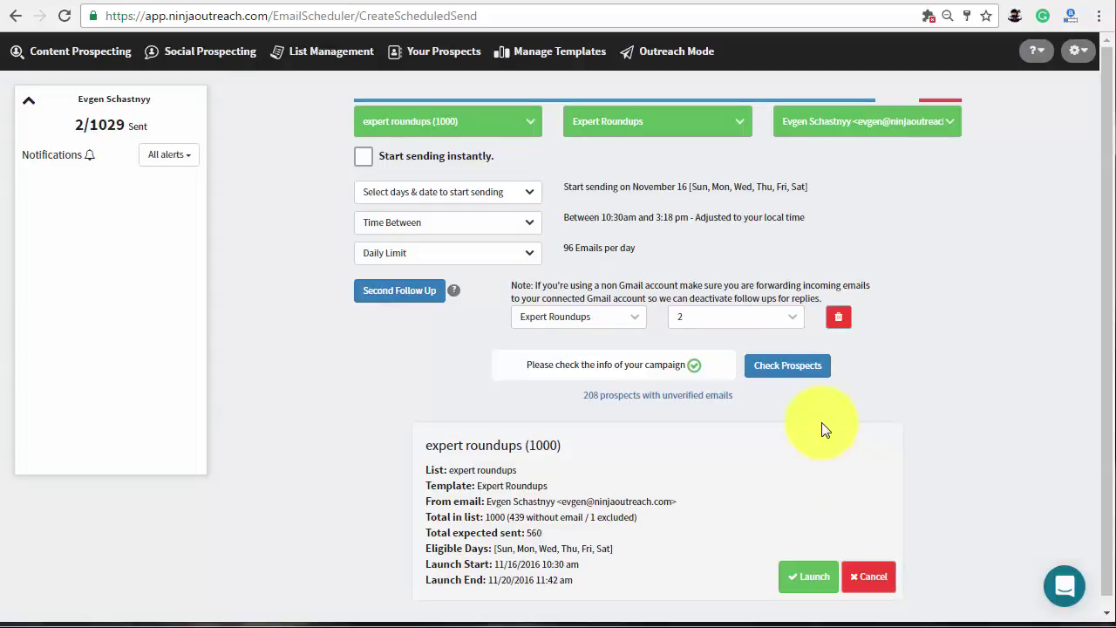
{"action": "left_click", "coordinate": [809, 578]}
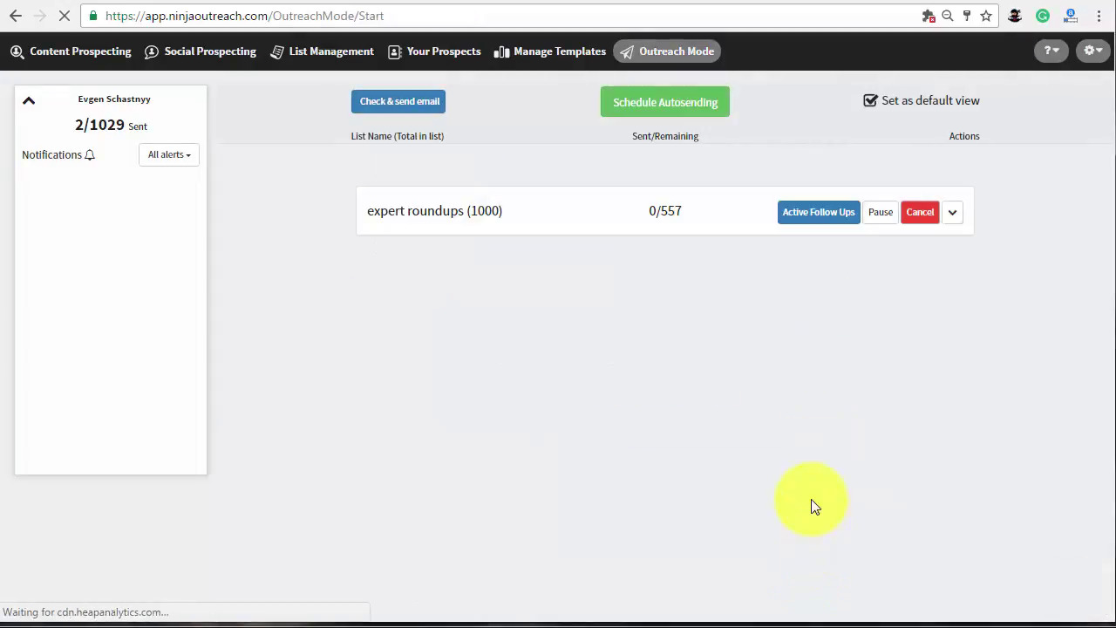
Expand and collapse the expert roundups campaign row to review its 0/557 send details.
{"action": "left_click", "coordinate": [950, 213]}
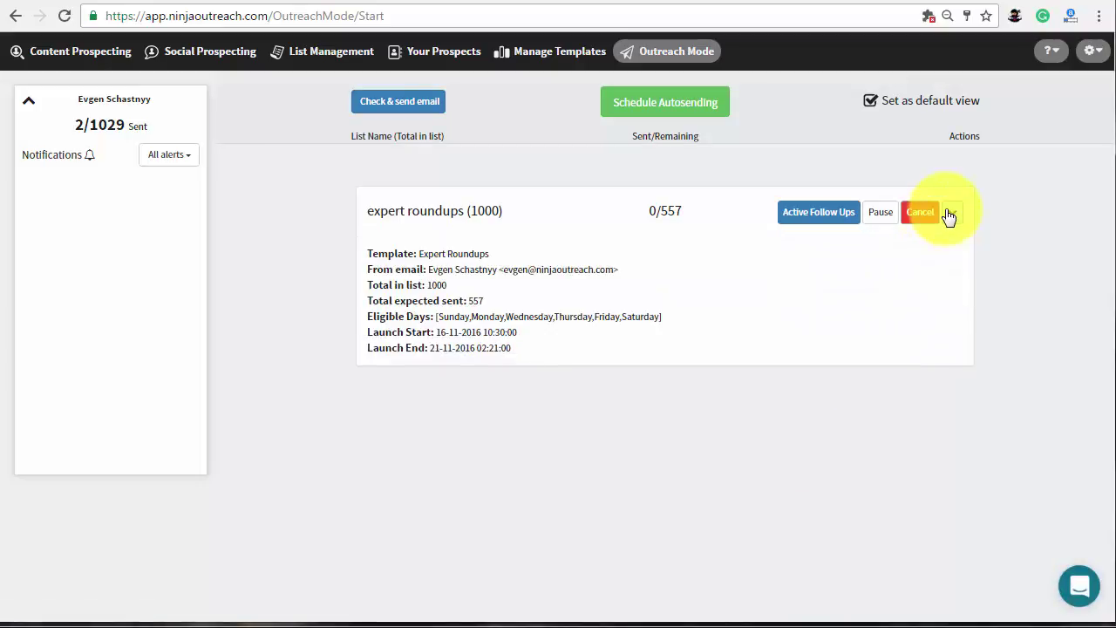
{"action": "left_click", "coordinate": [950, 212]}
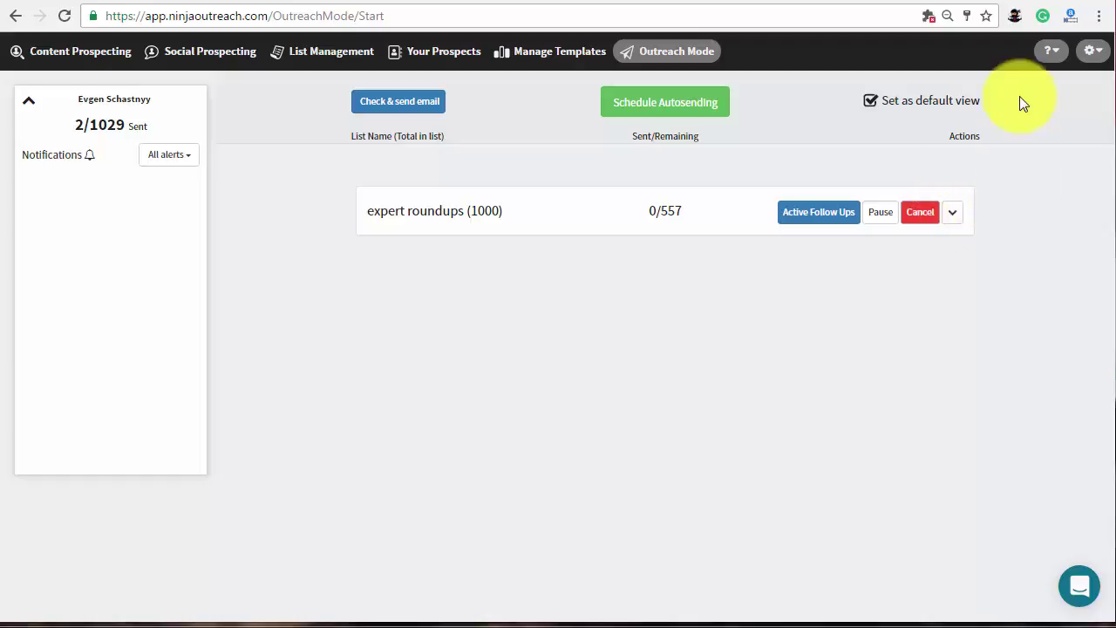
{"action": "left_click", "coordinate": [1015, 17]}
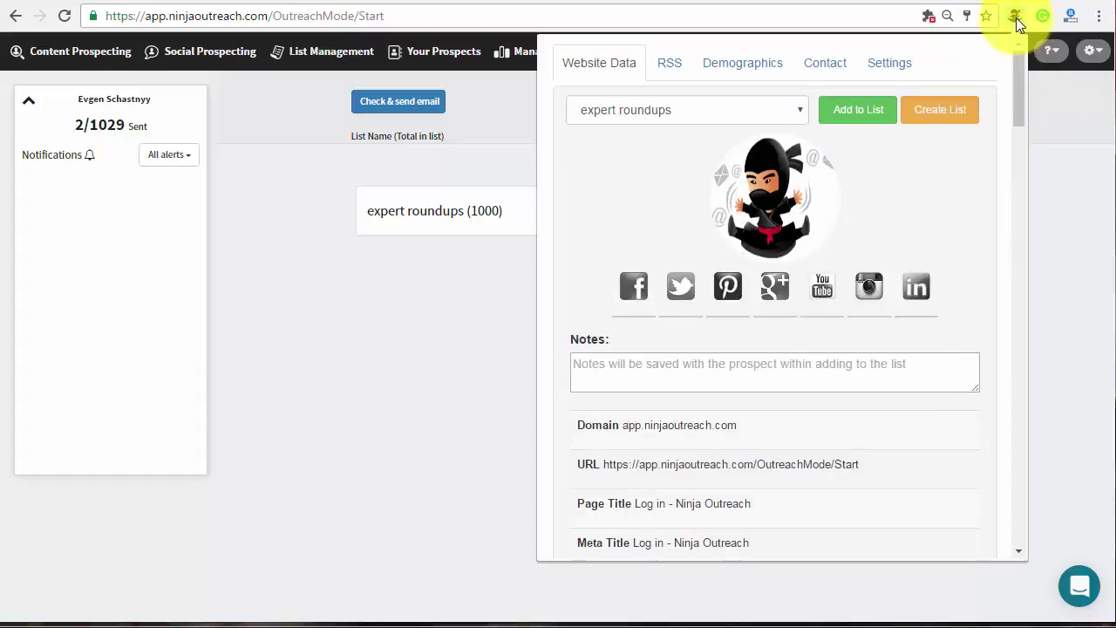
{"action": "left_click", "coordinate": [896, 68]}
{"action": "left_click", "coordinate": [1091, 51]}
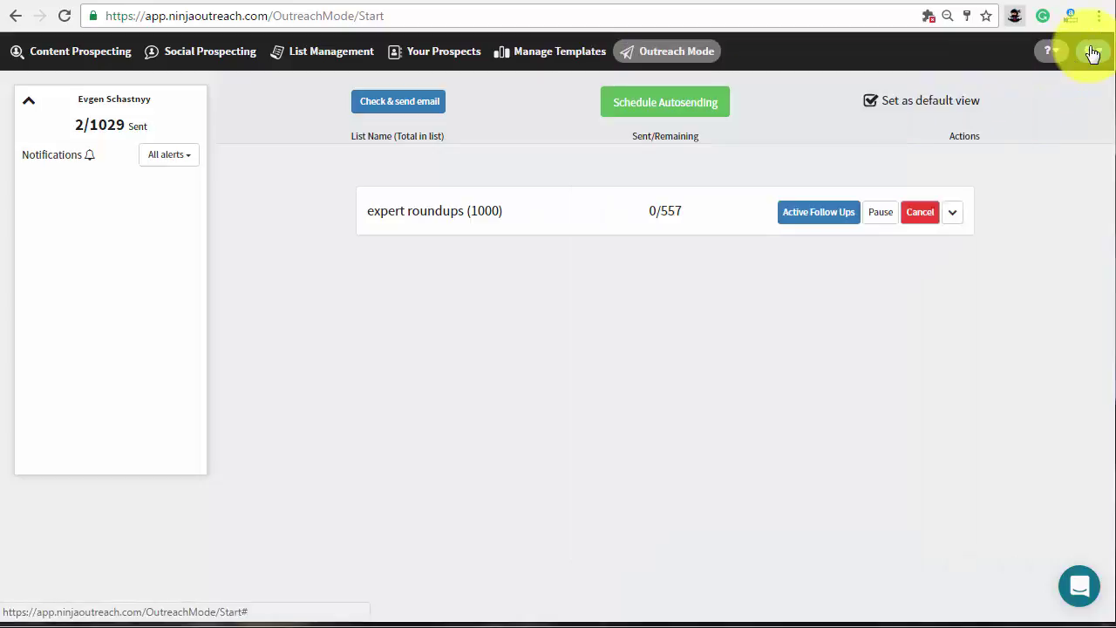
{"action": "left_click", "coordinate": [1092, 50]}
{"action": "left_click", "coordinate": [1009, 78]}
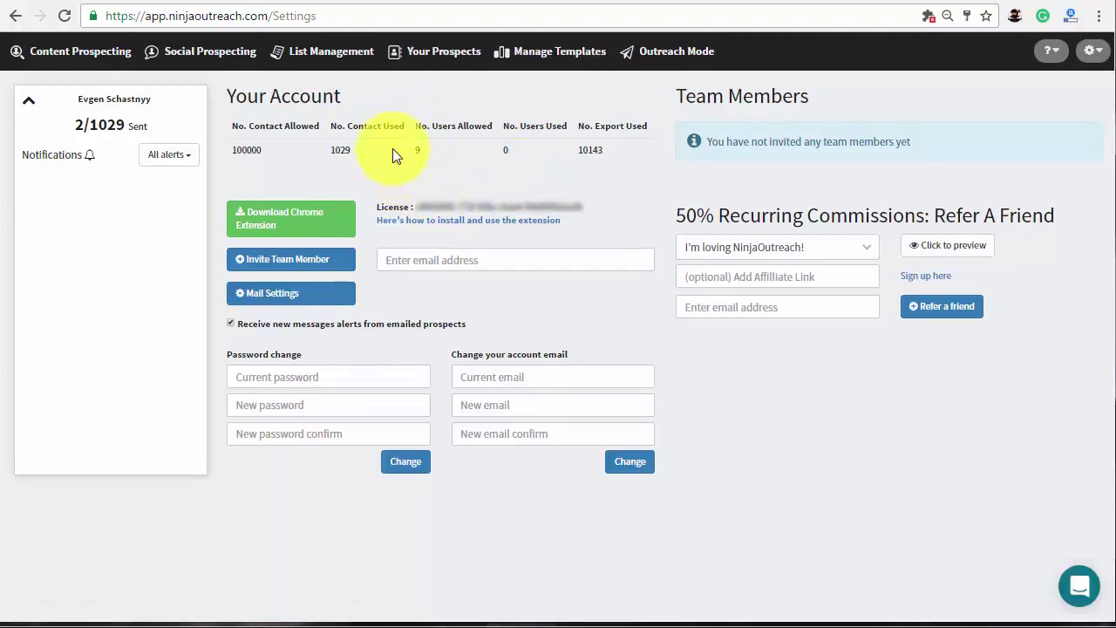
{"action": "left_click", "coordinate": [676, 51]}
Filter the expert roundups (1000) list to prospects without emails that have a contact URL.
{"action": "left_click", "coordinate": [403, 102]}
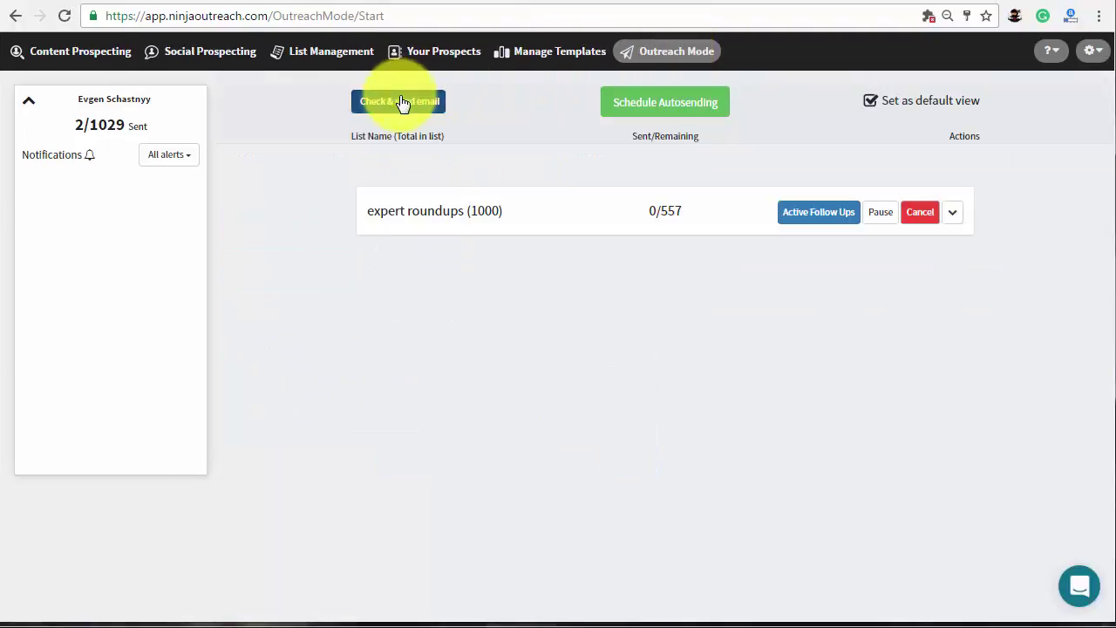
{"action": "left_click", "coordinate": [460, 104]}
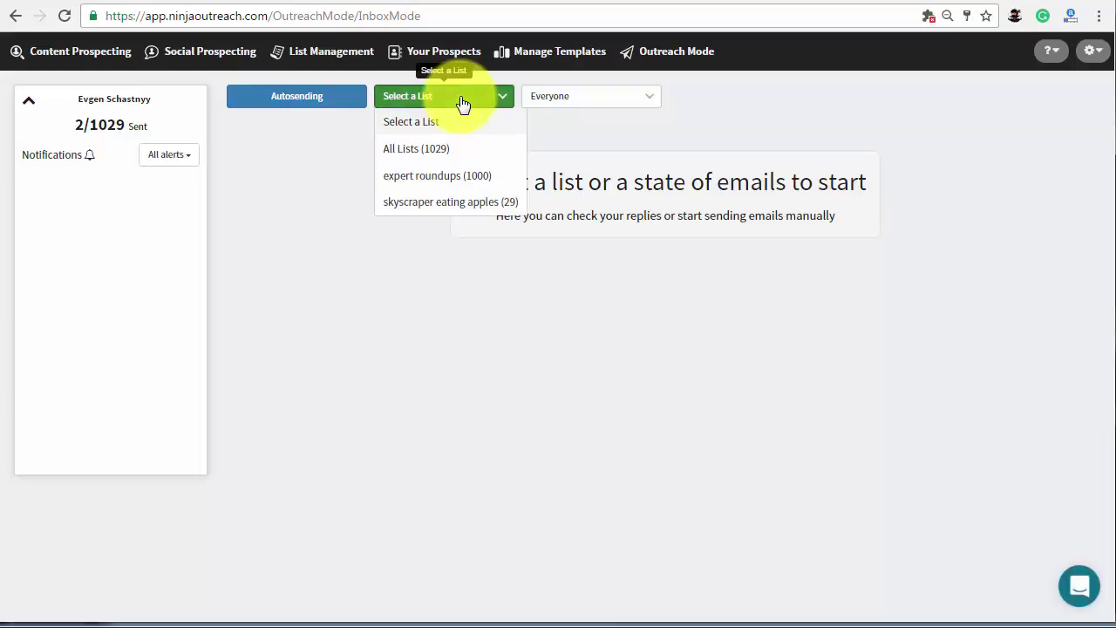
{"action": "left_click", "coordinate": [463, 180]}
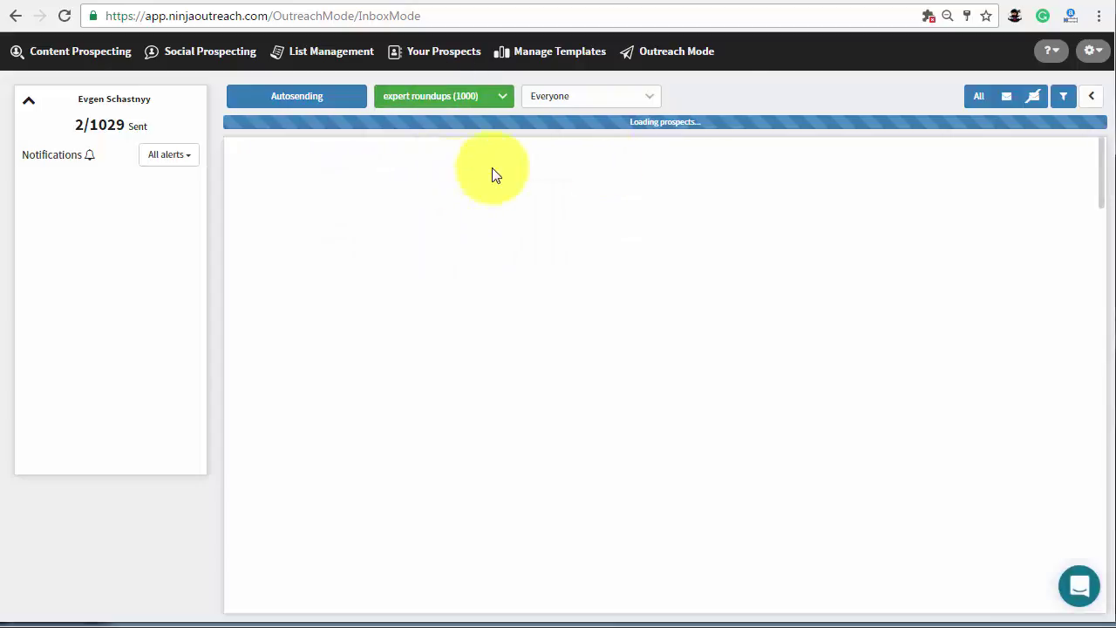
{"action": "left_click", "coordinate": [1033, 99]}
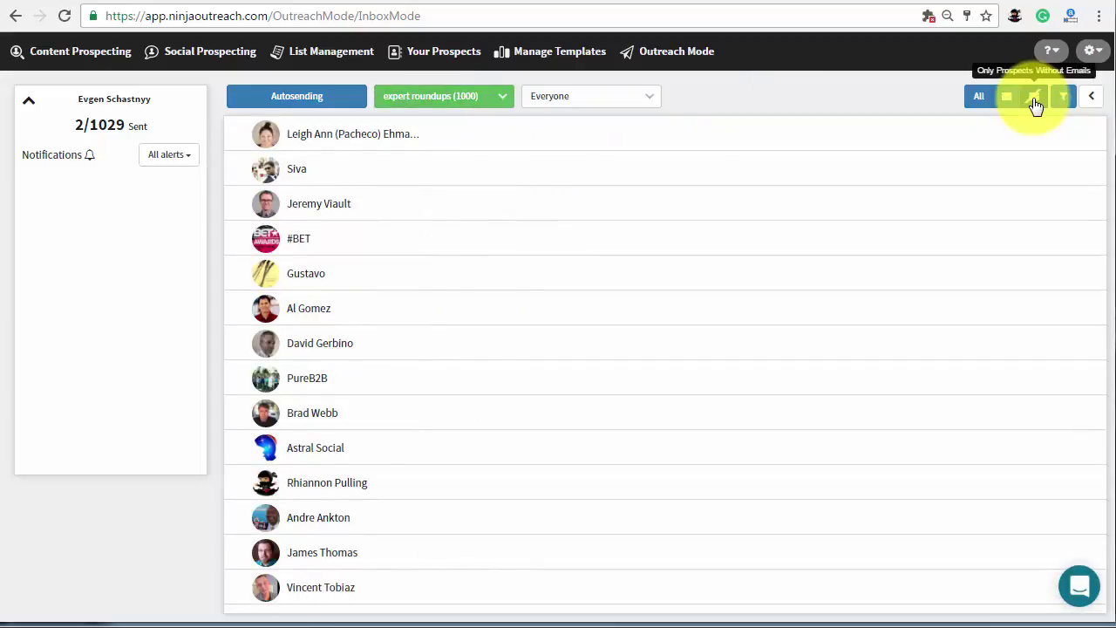
{"action": "left_click", "coordinate": [1063, 97]}
{"action": "left_click", "coordinate": [275, 129]}
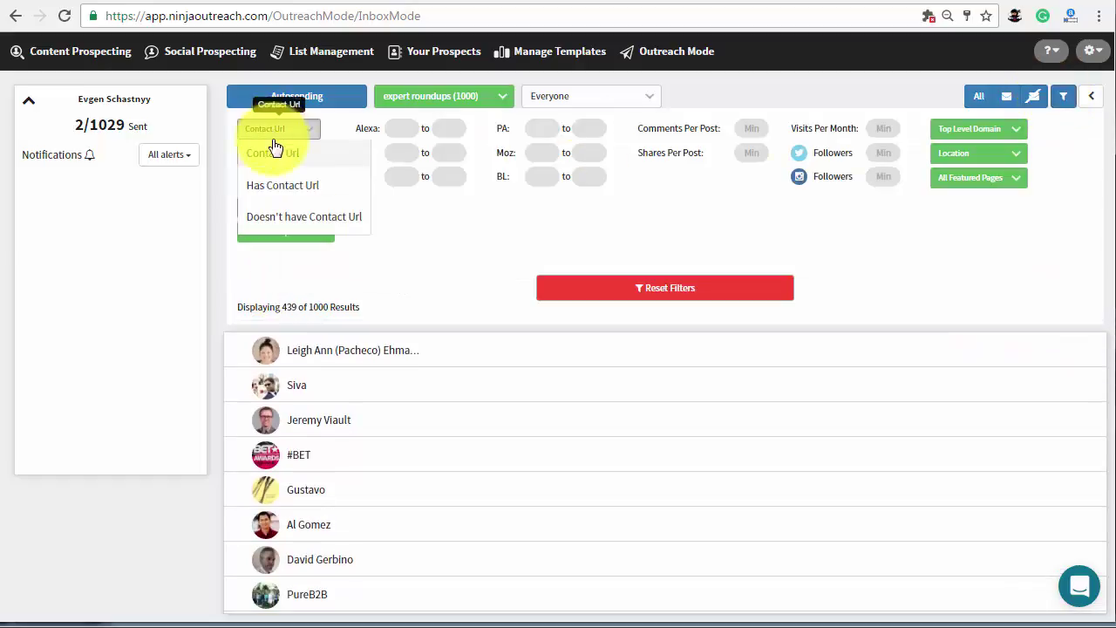
{"action": "left_click", "coordinate": [279, 184]}
{"action": "left_click", "coordinate": [1062, 97]}
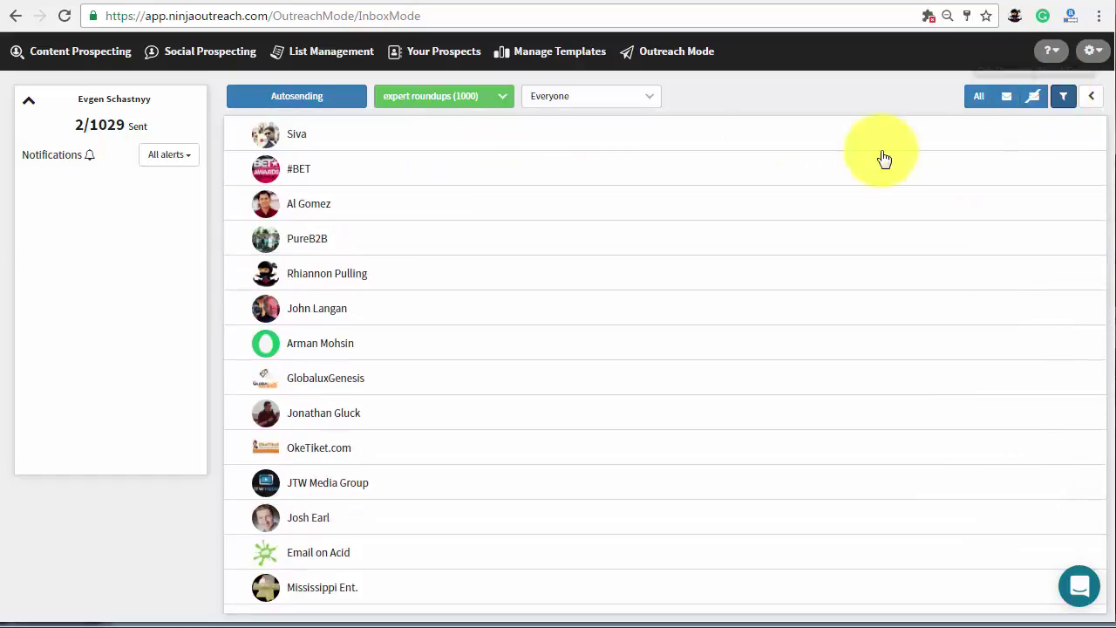
Open the alseoblog.com prospect and fill its email from the Expert Roundups template.
{"action": "left_click", "coordinate": [552, 208]}
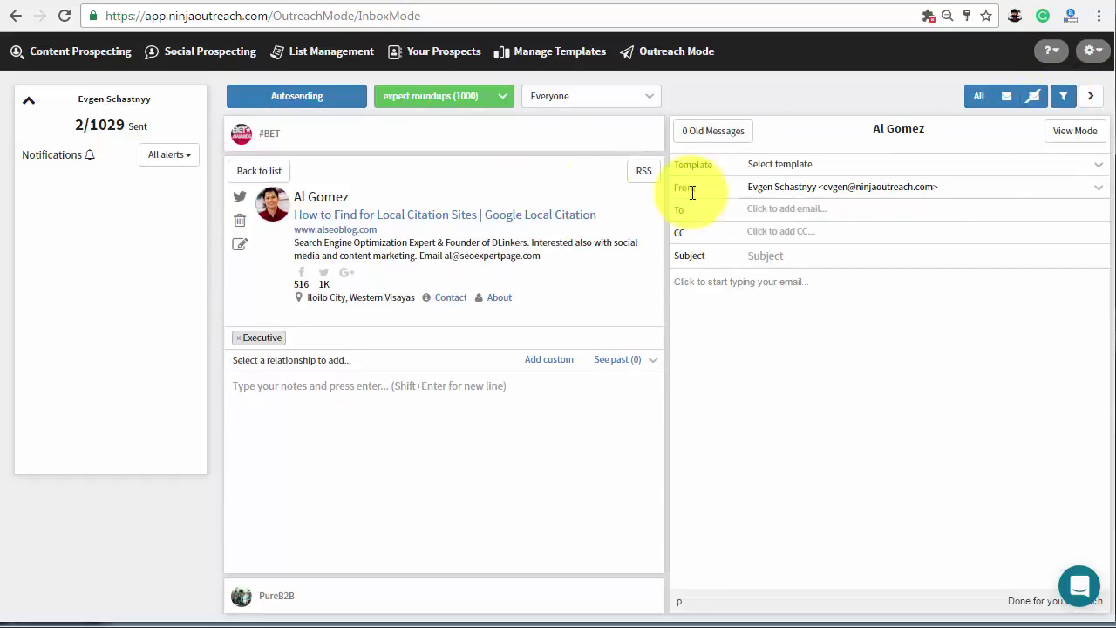
{"action": "left_click", "coordinate": [860, 168]}
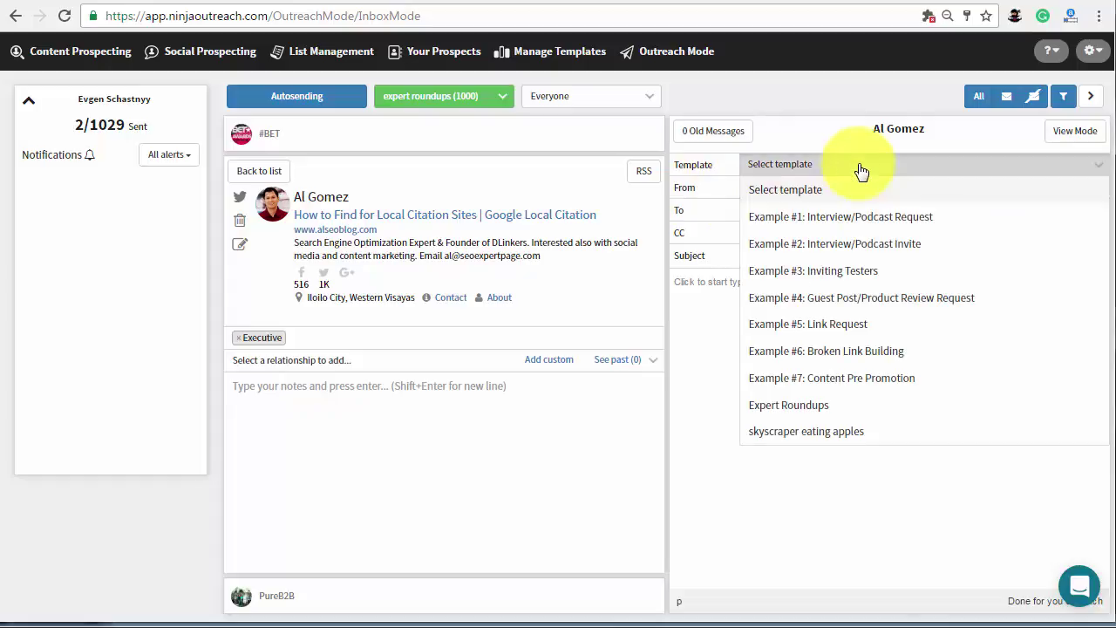
{"action": "left_click", "coordinate": [829, 405]}
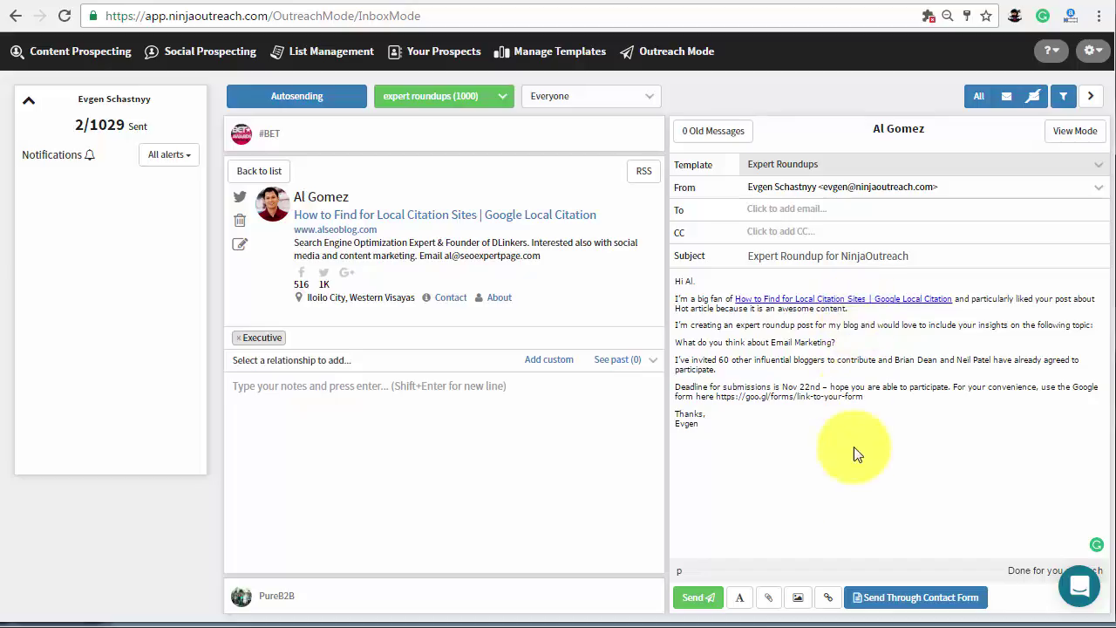
Send the pitch via alseoblog.com's contact form, select the Phone field, and tick 'I'm not a robot'.
{"action": "left_click", "coordinate": [917, 602]}
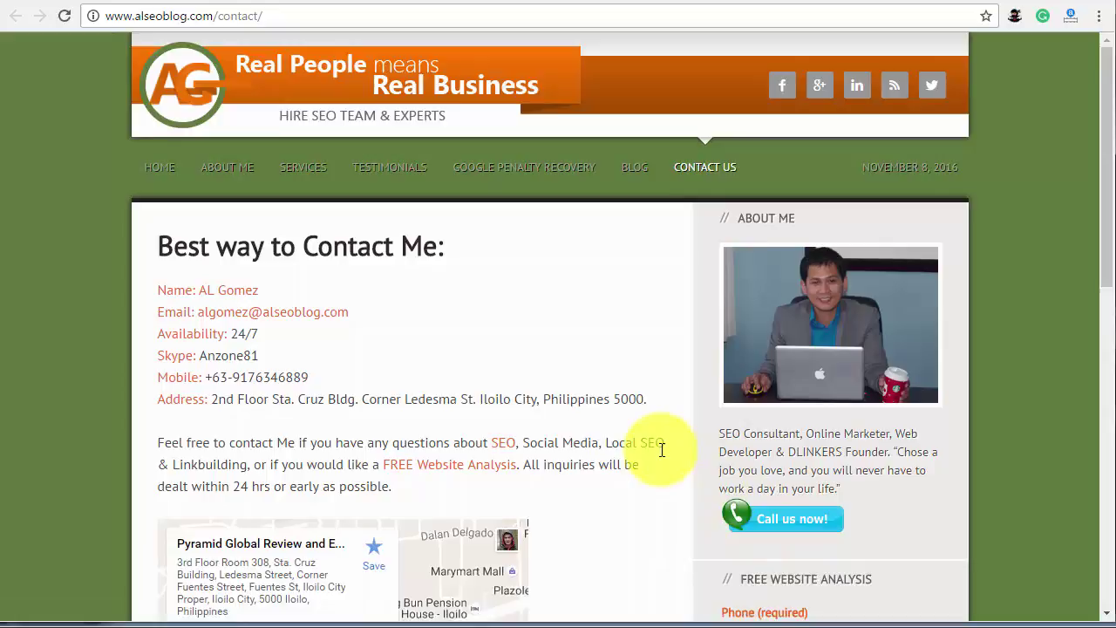
{"action": "scroll", "coordinate": [663, 453], "scroll_direction": "down", "scroll_amount": 4}
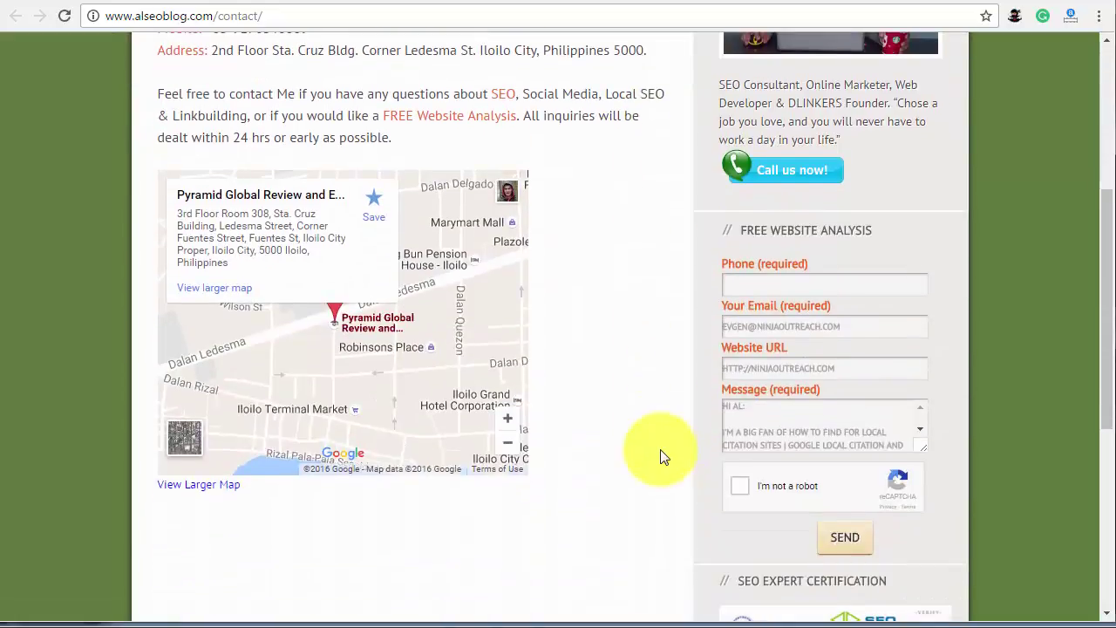
{"action": "left_click", "coordinate": [765, 287]}
{"action": "left_click", "coordinate": [739, 491]}
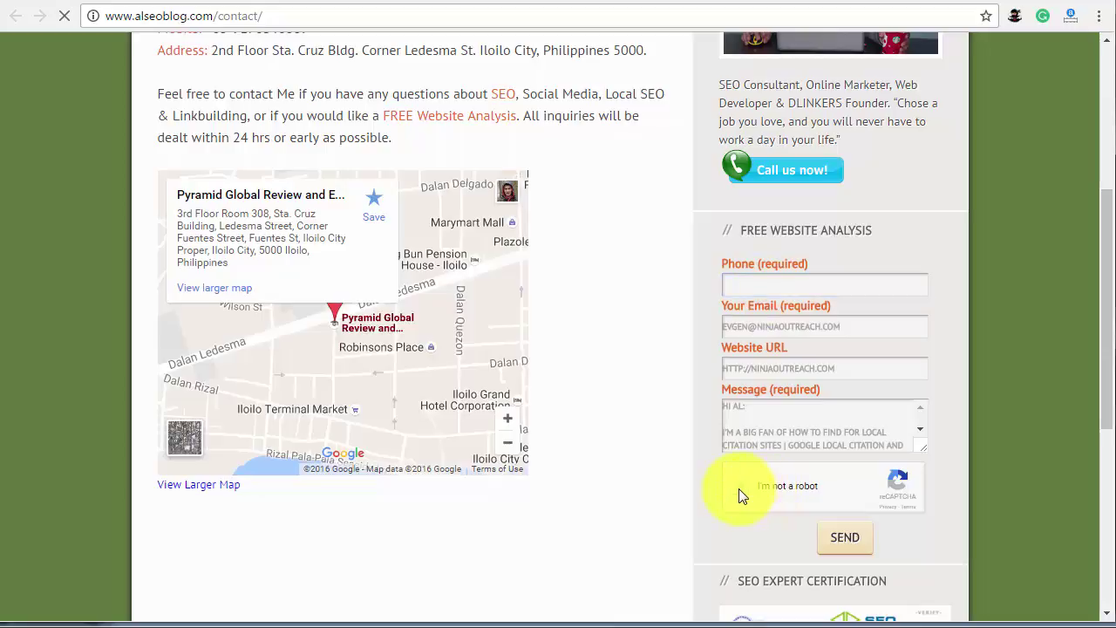